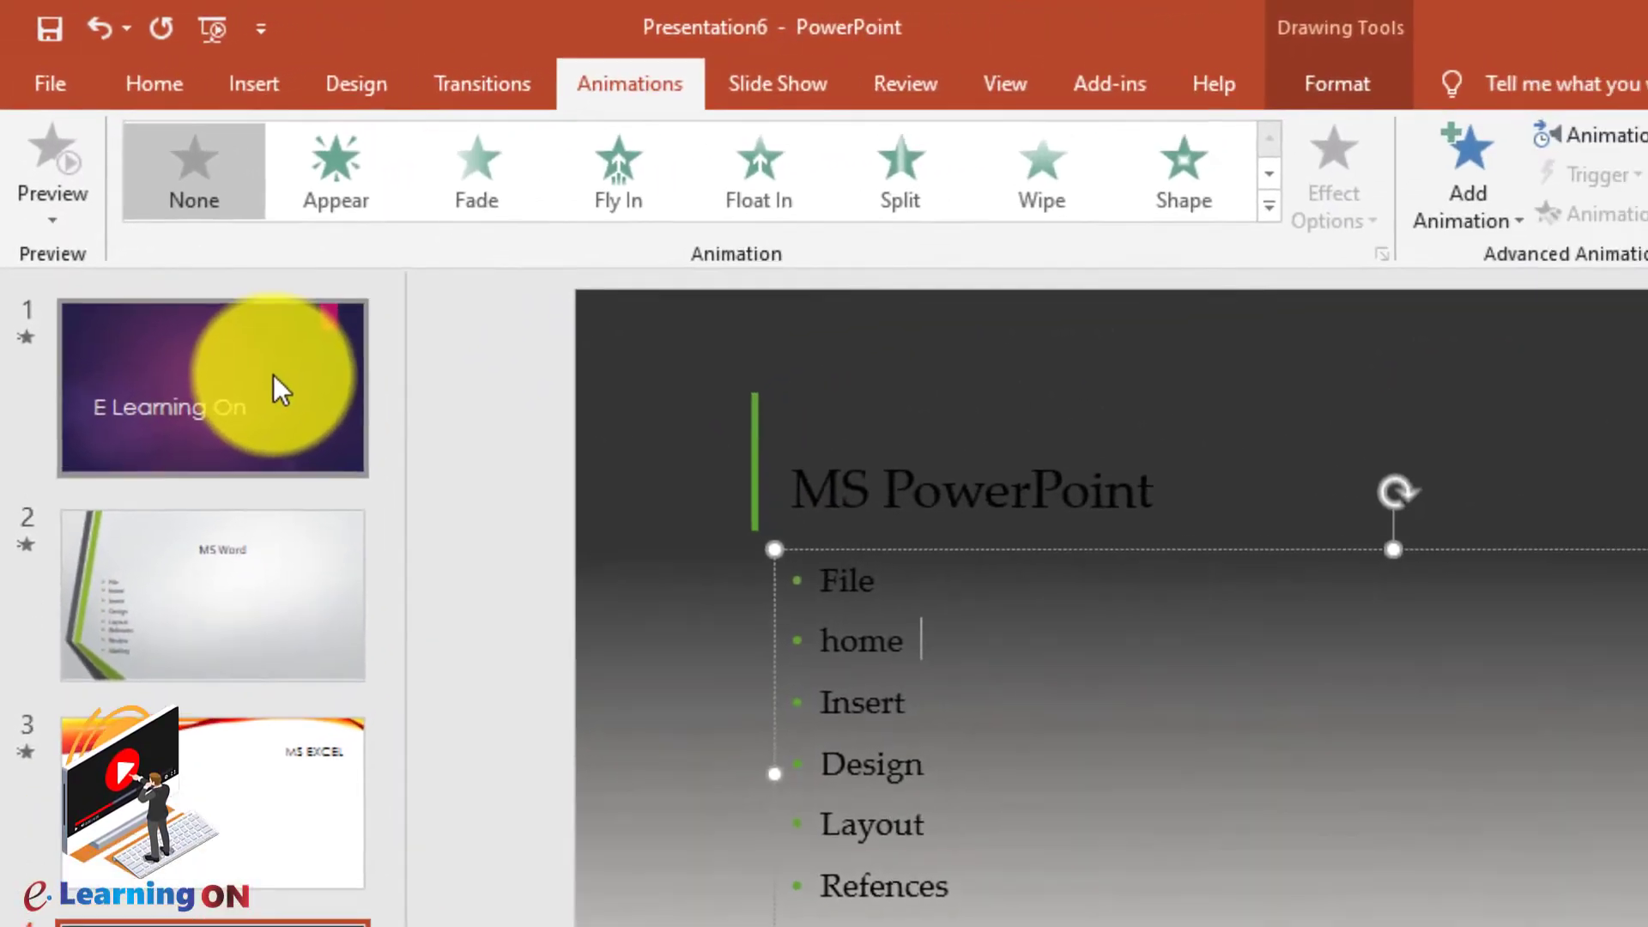
- Open slide 1, the 'E Learning On' title slide, in the editing area
click(254, 429)
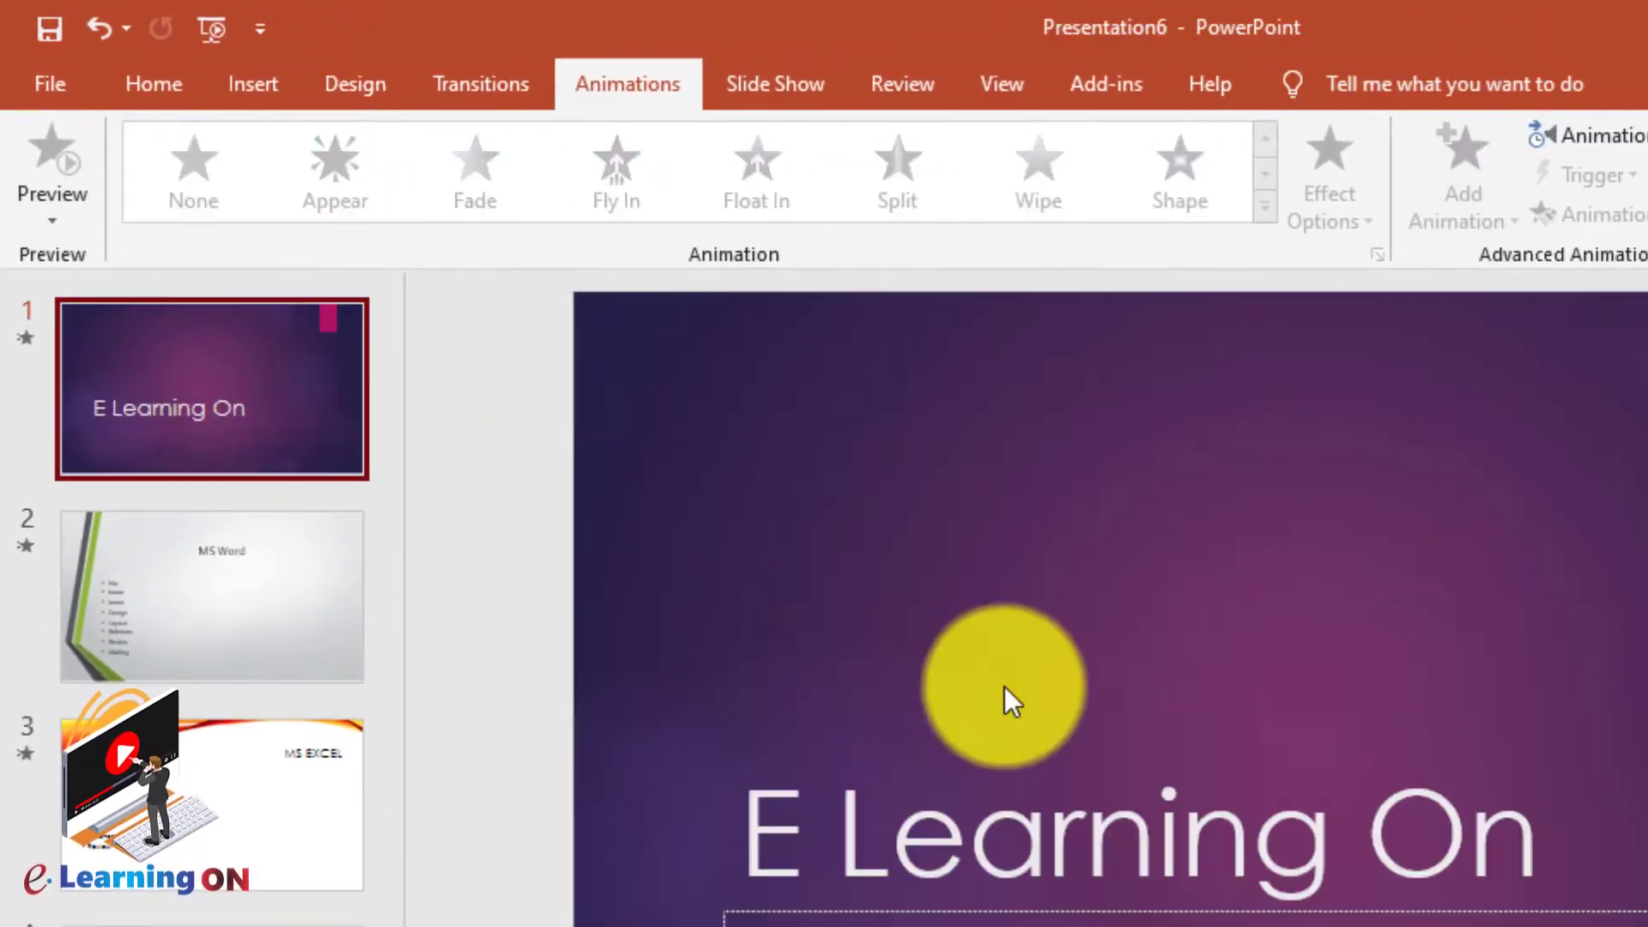
- Try Split, Float In and Fly In, then give the 'E Learning On' title a Bounce entrance and move to the MS Word slide
click(1249, 828)
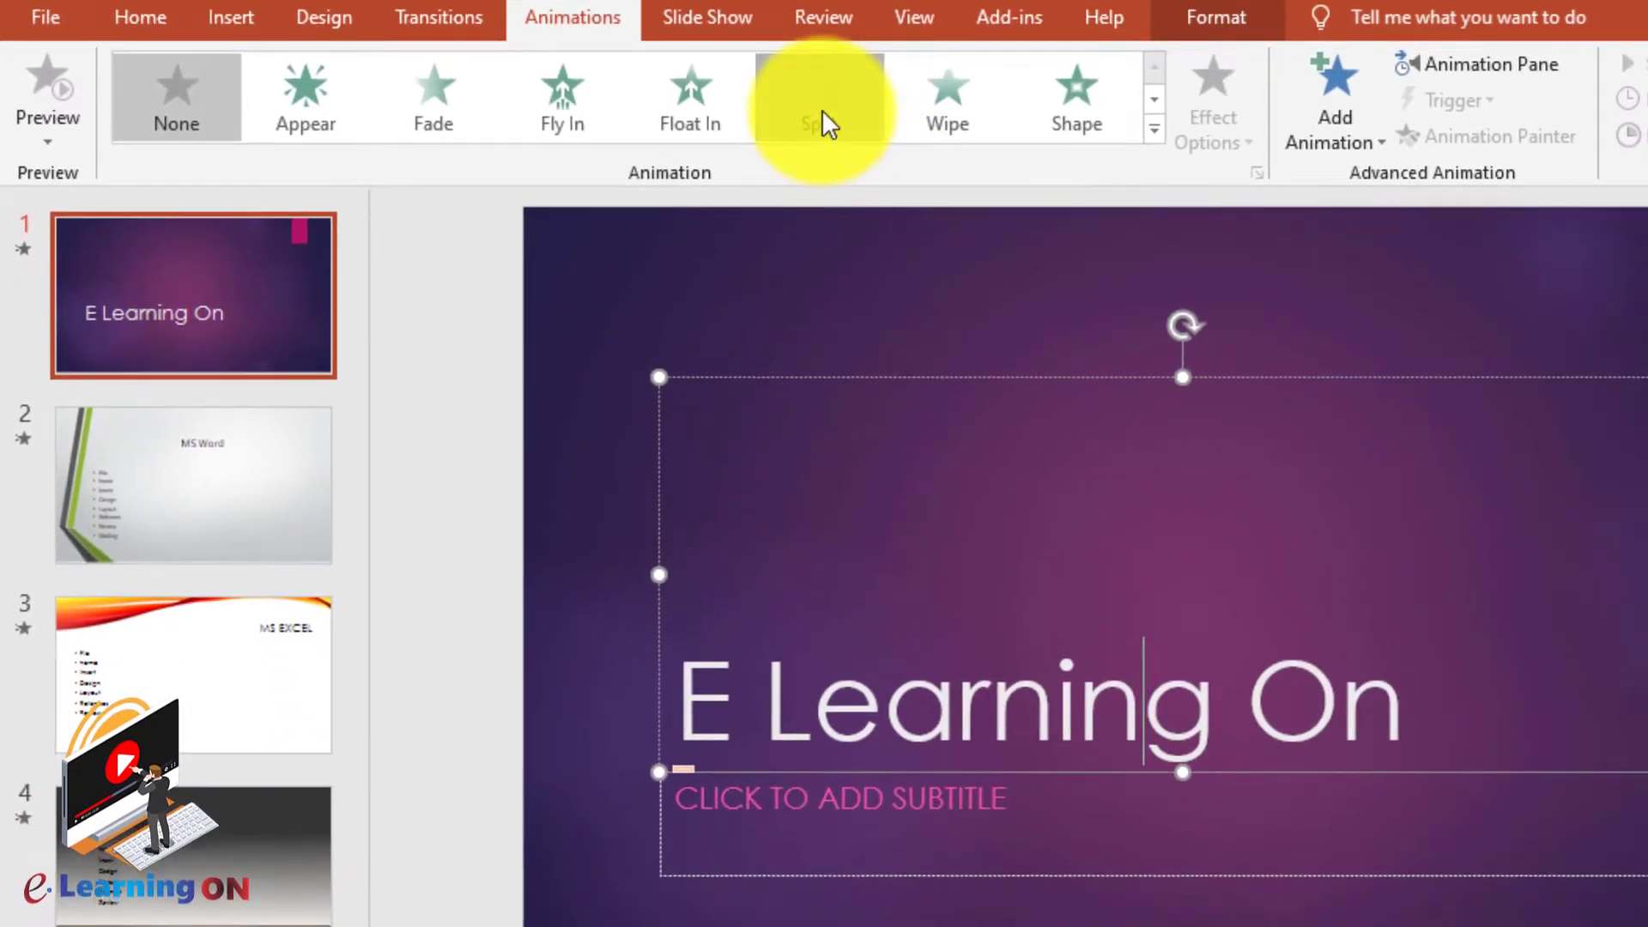
click(821, 109)
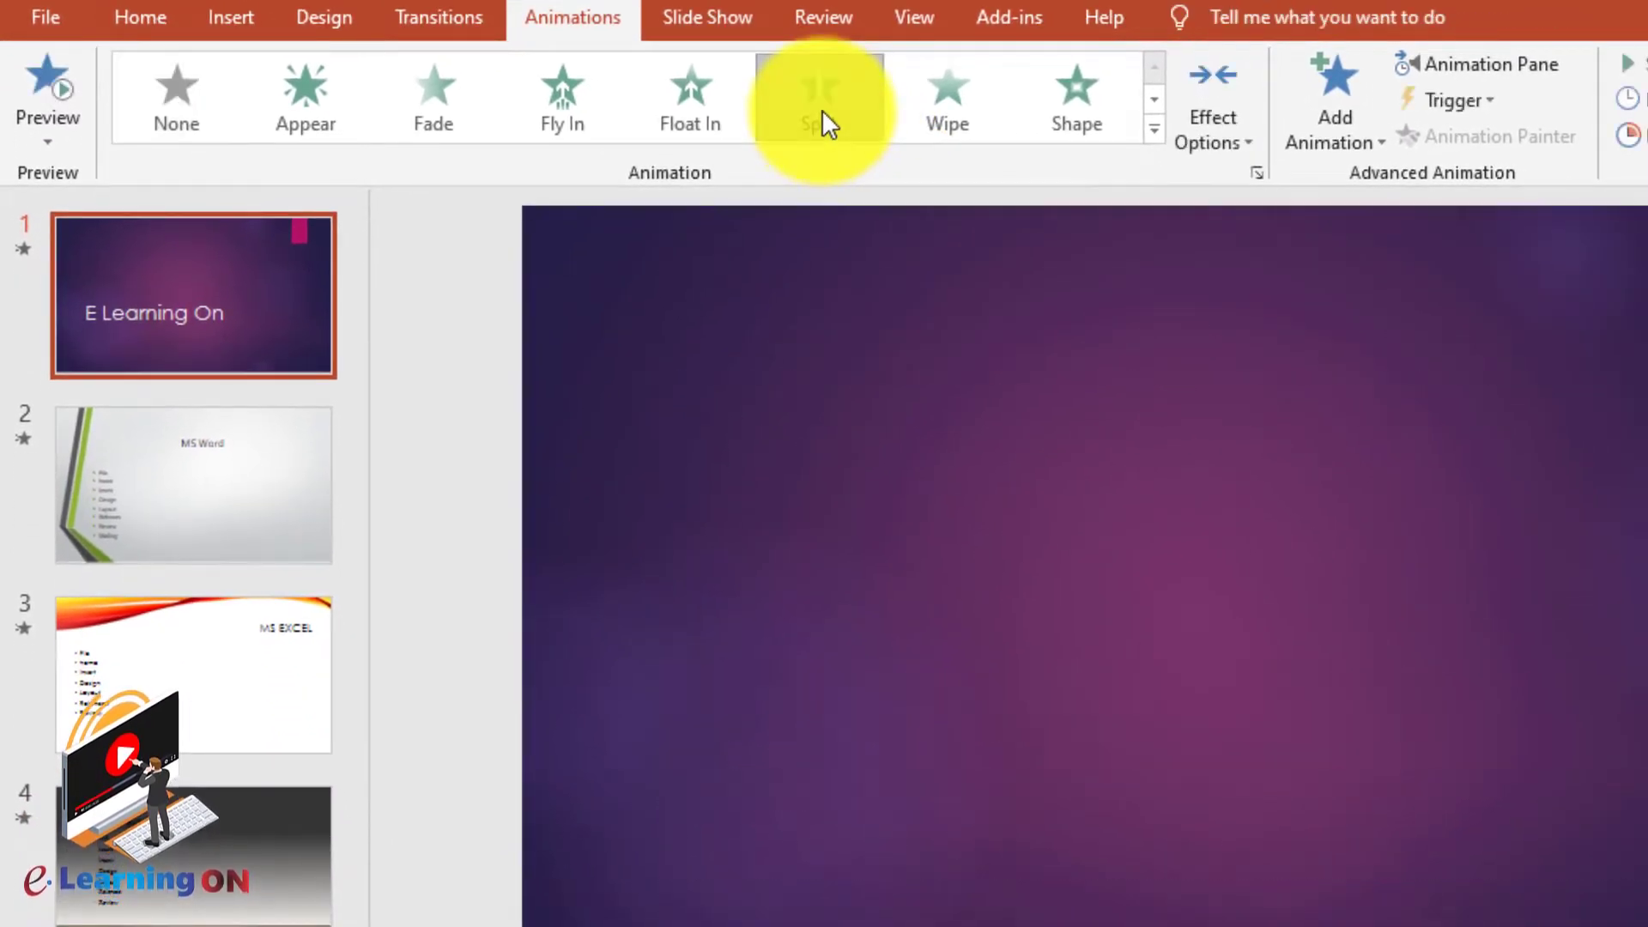
click(693, 110)
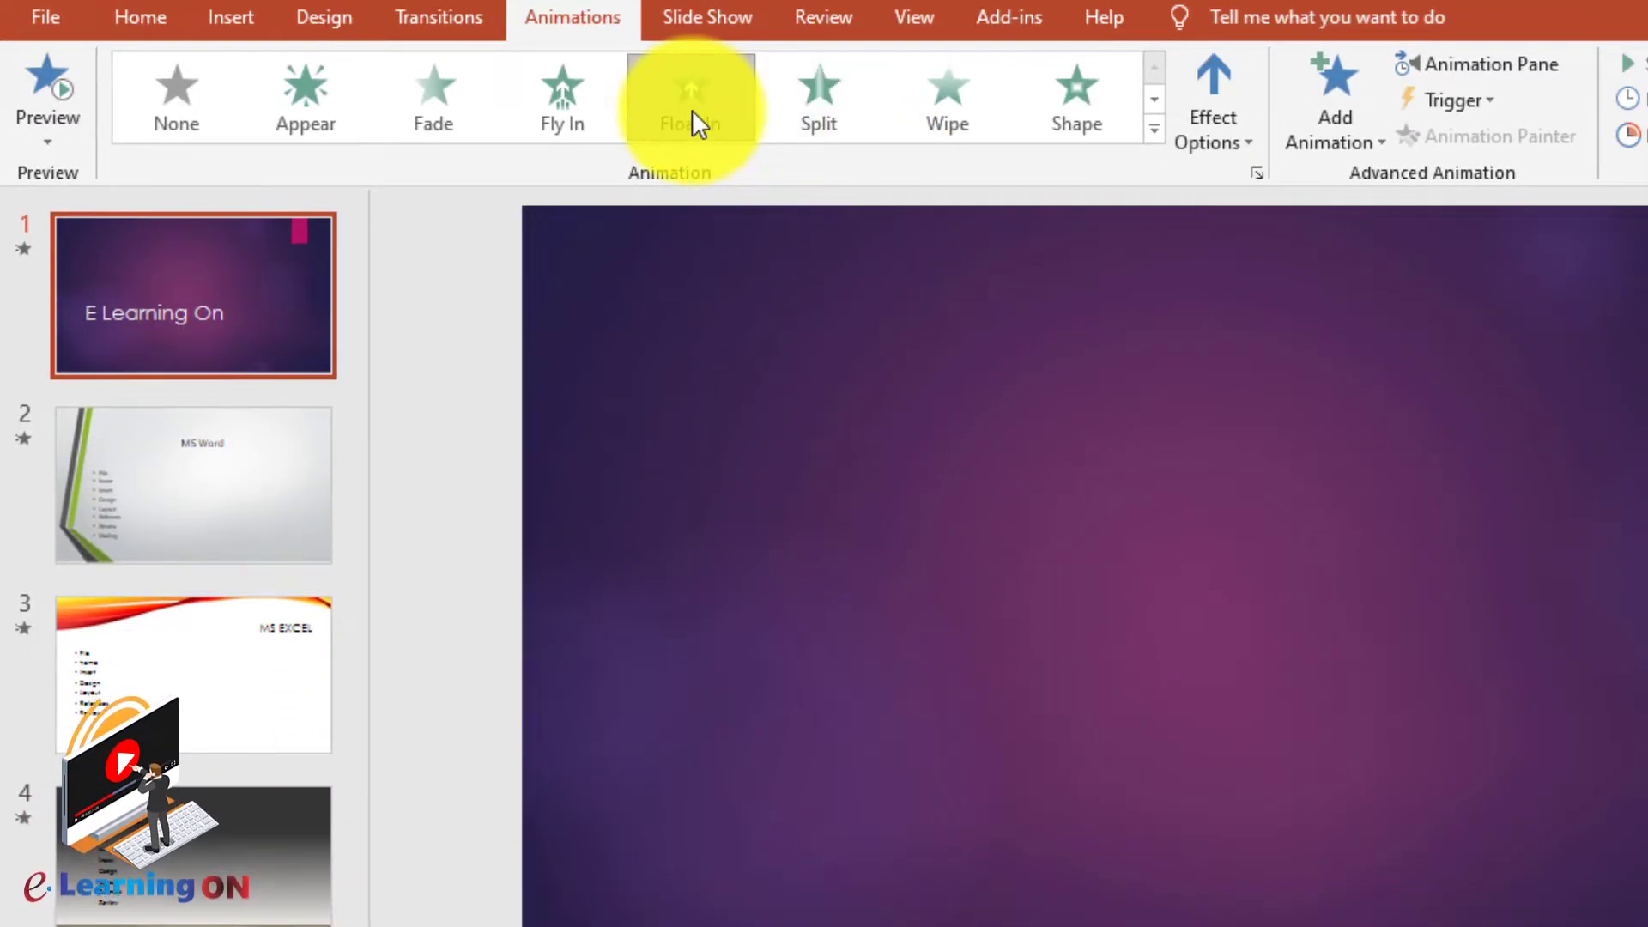
click(563, 110)
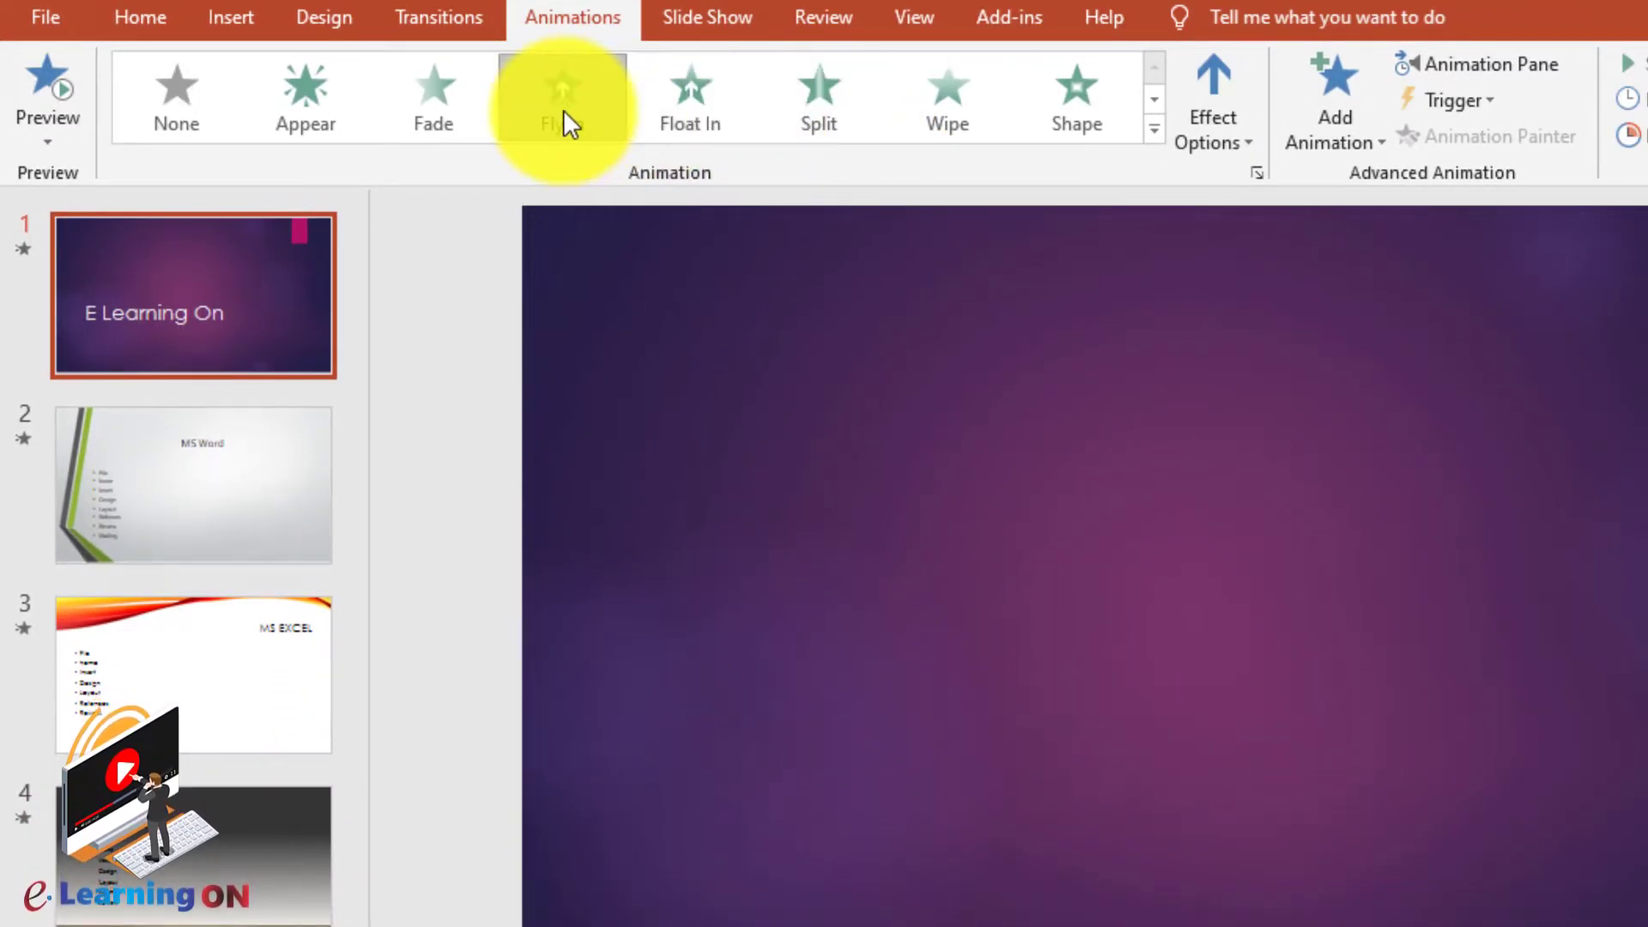
click(1148, 142)
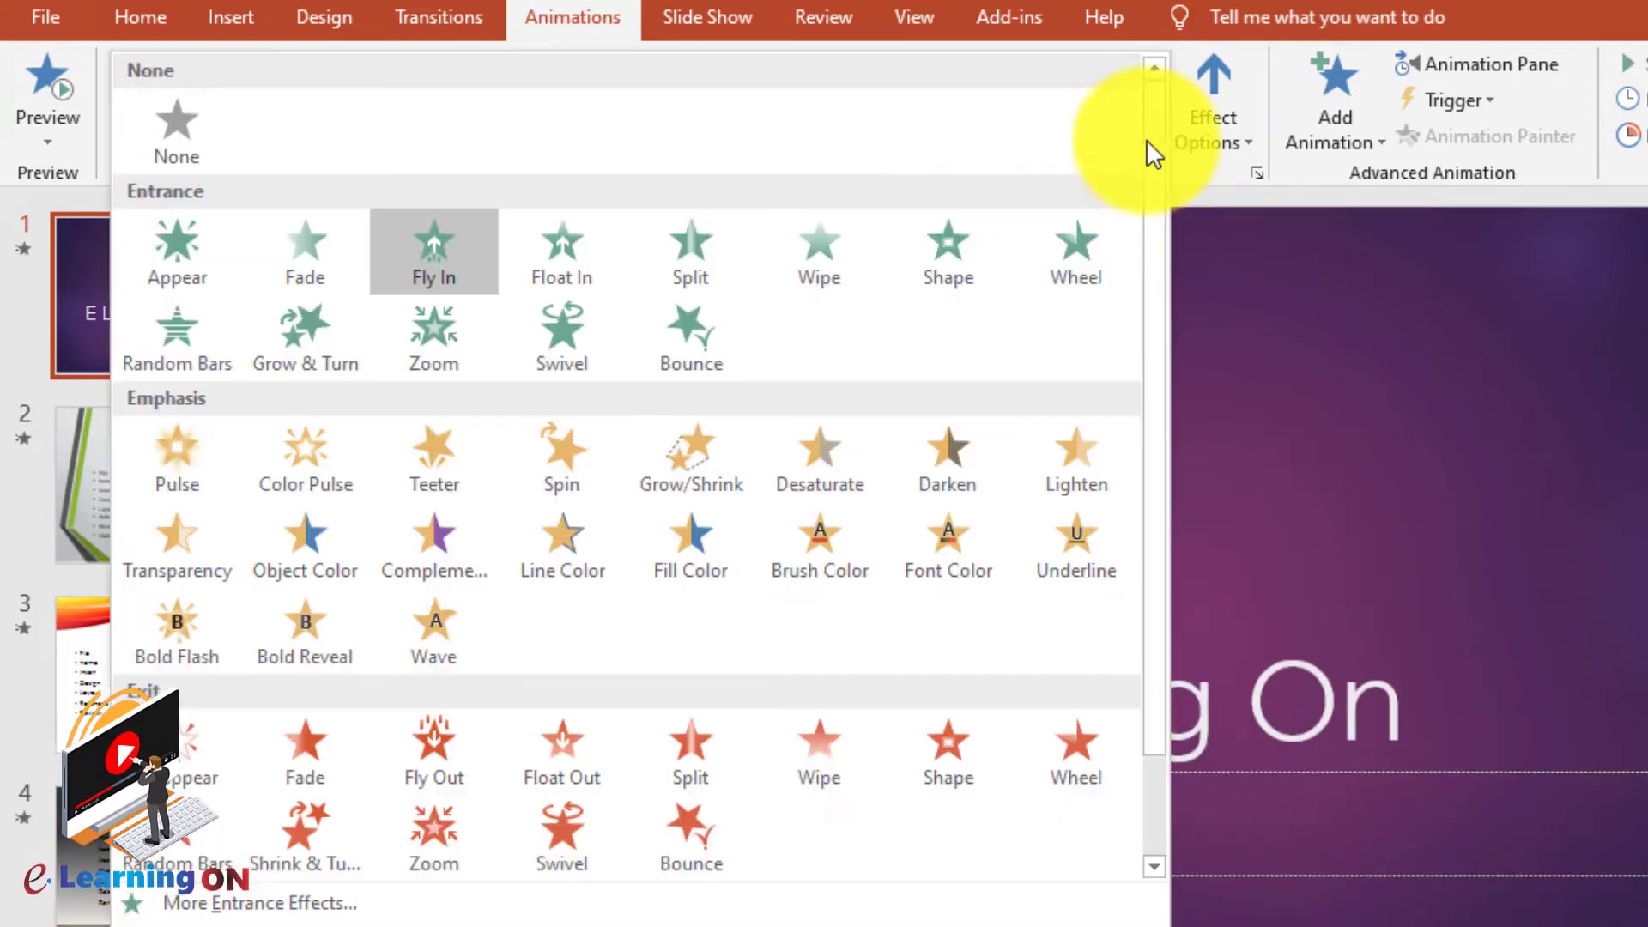
click(706, 324)
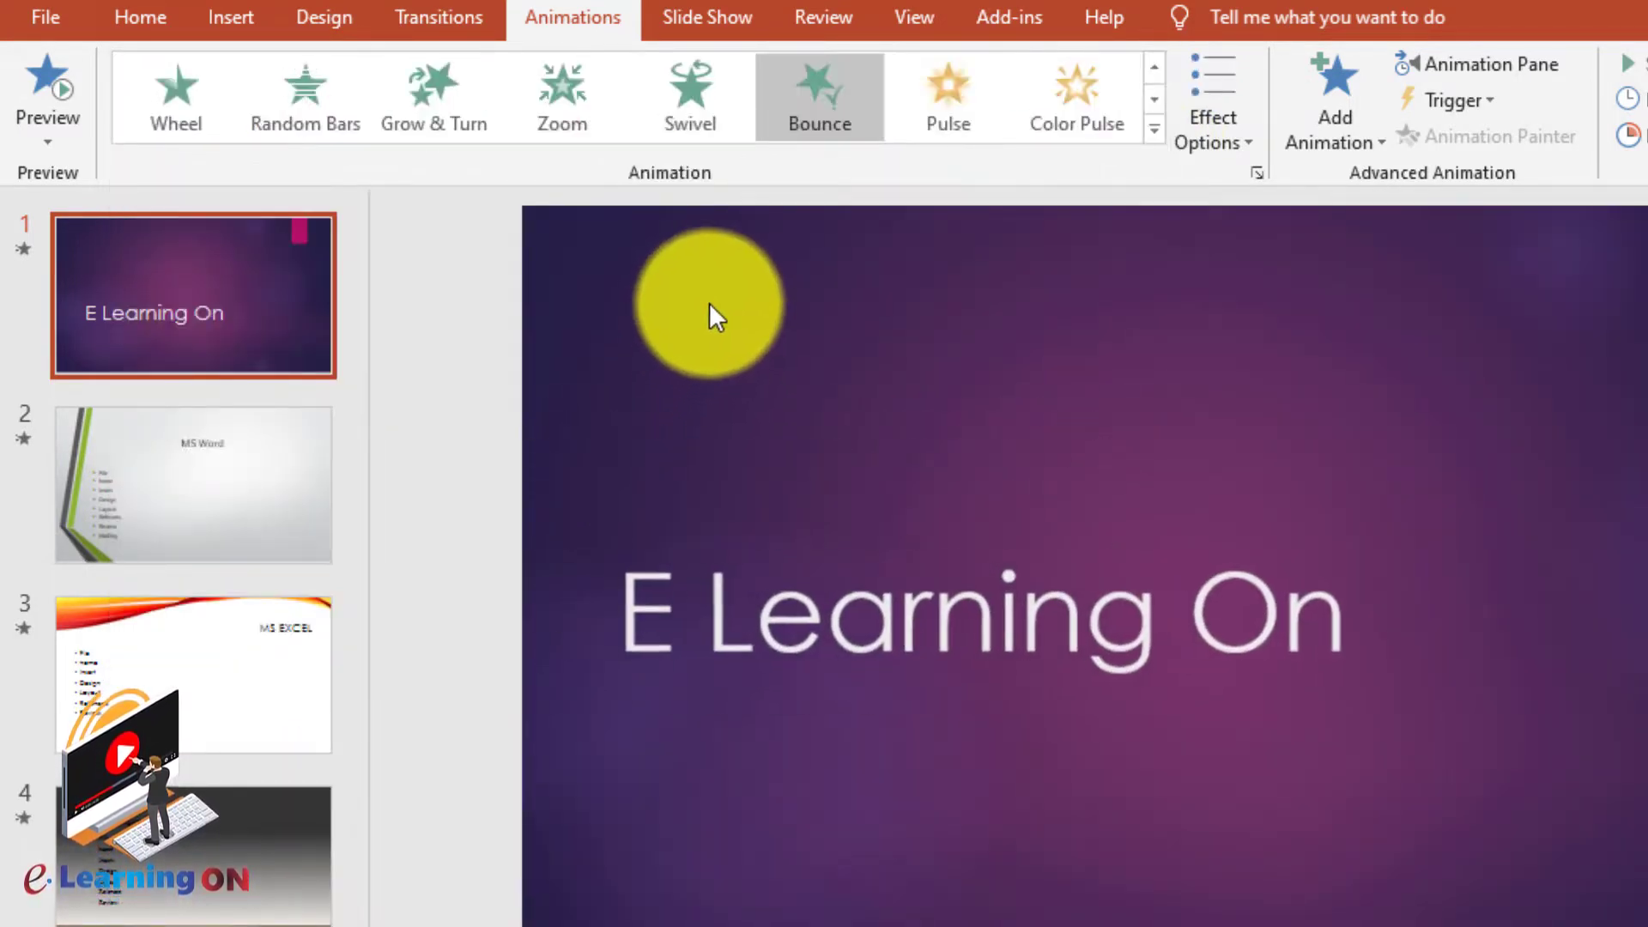
click(245, 424)
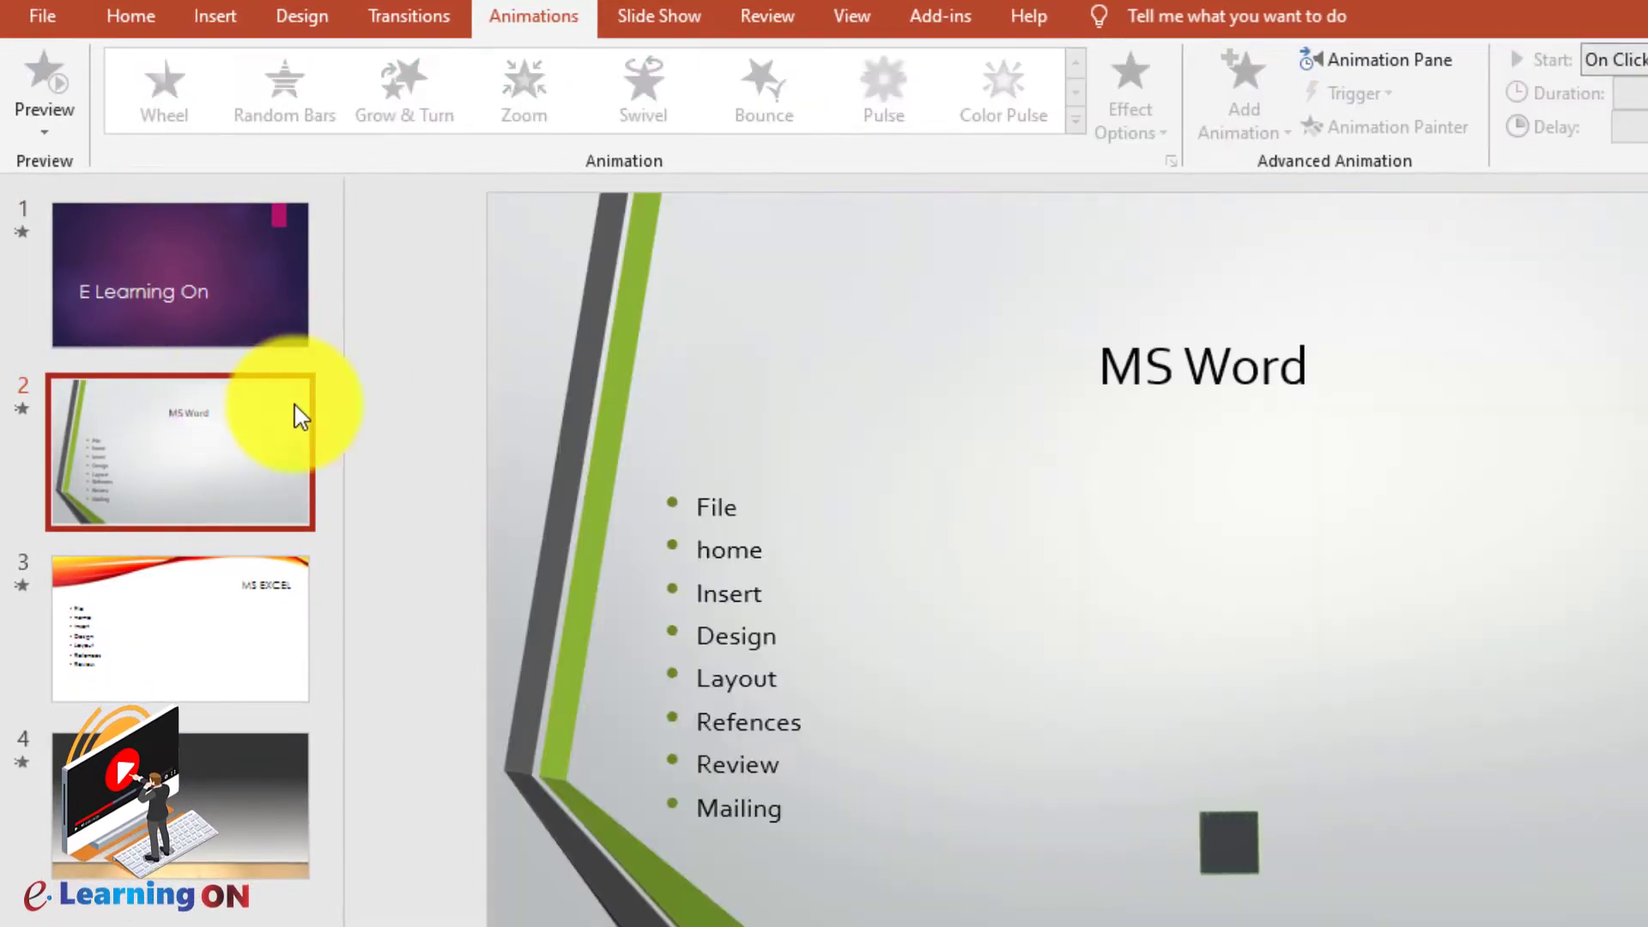
- Give the MS Word title a Grow/Shrink emphasis and its bullet list a Float In entrance
click(1184, 367)
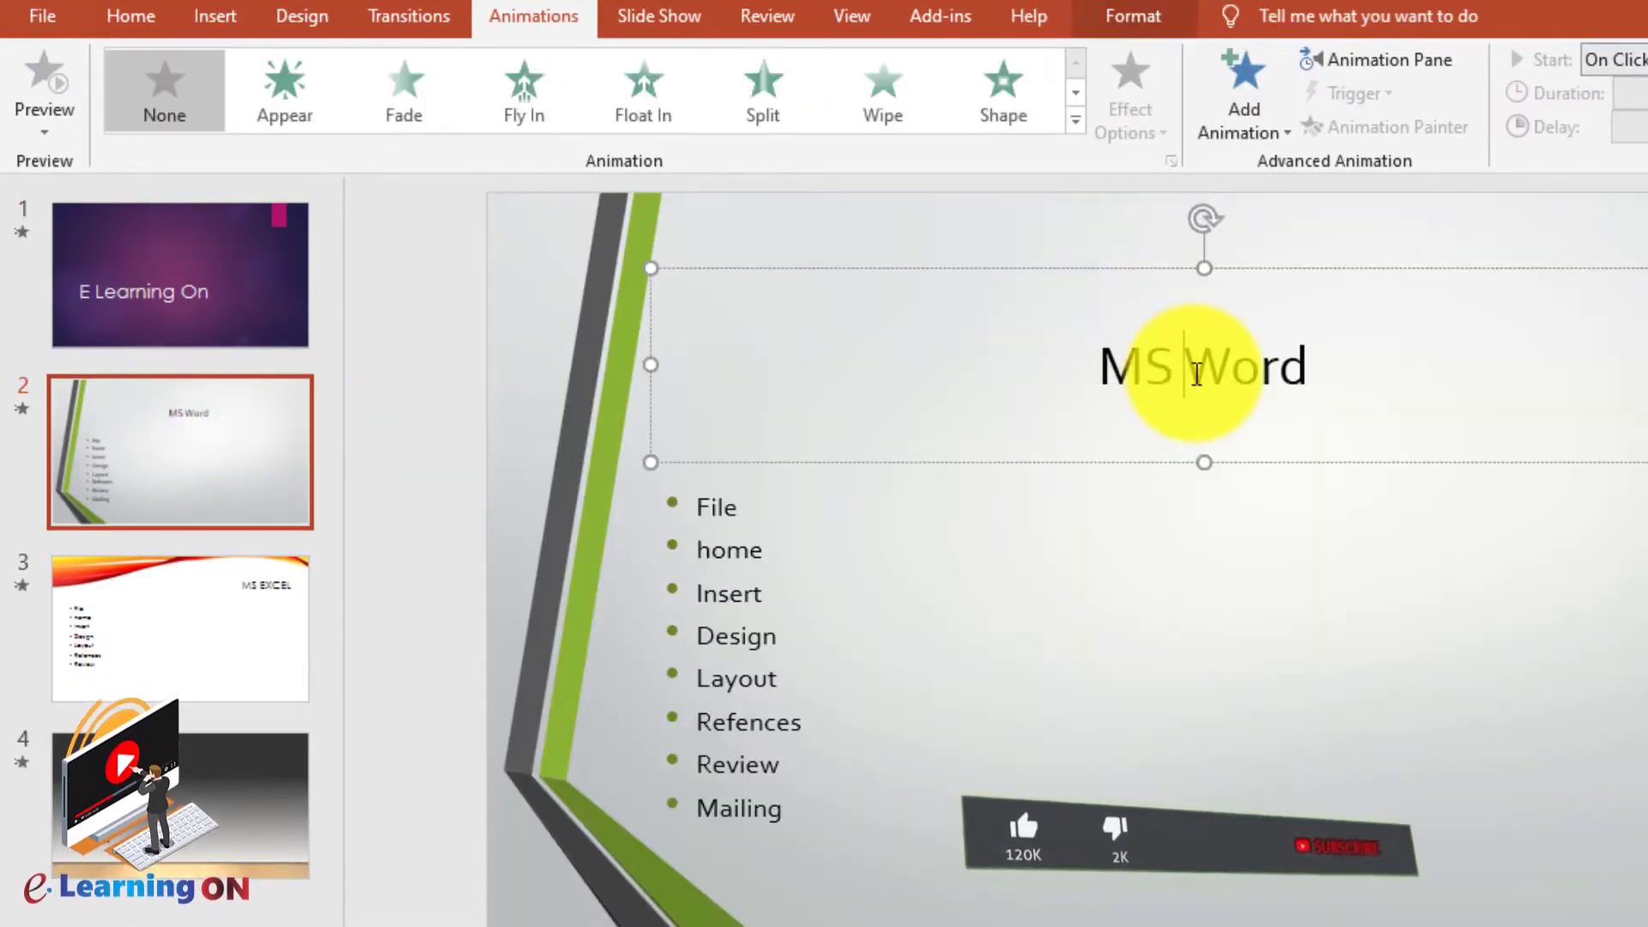
click(1075, 120)
click(670, 435)
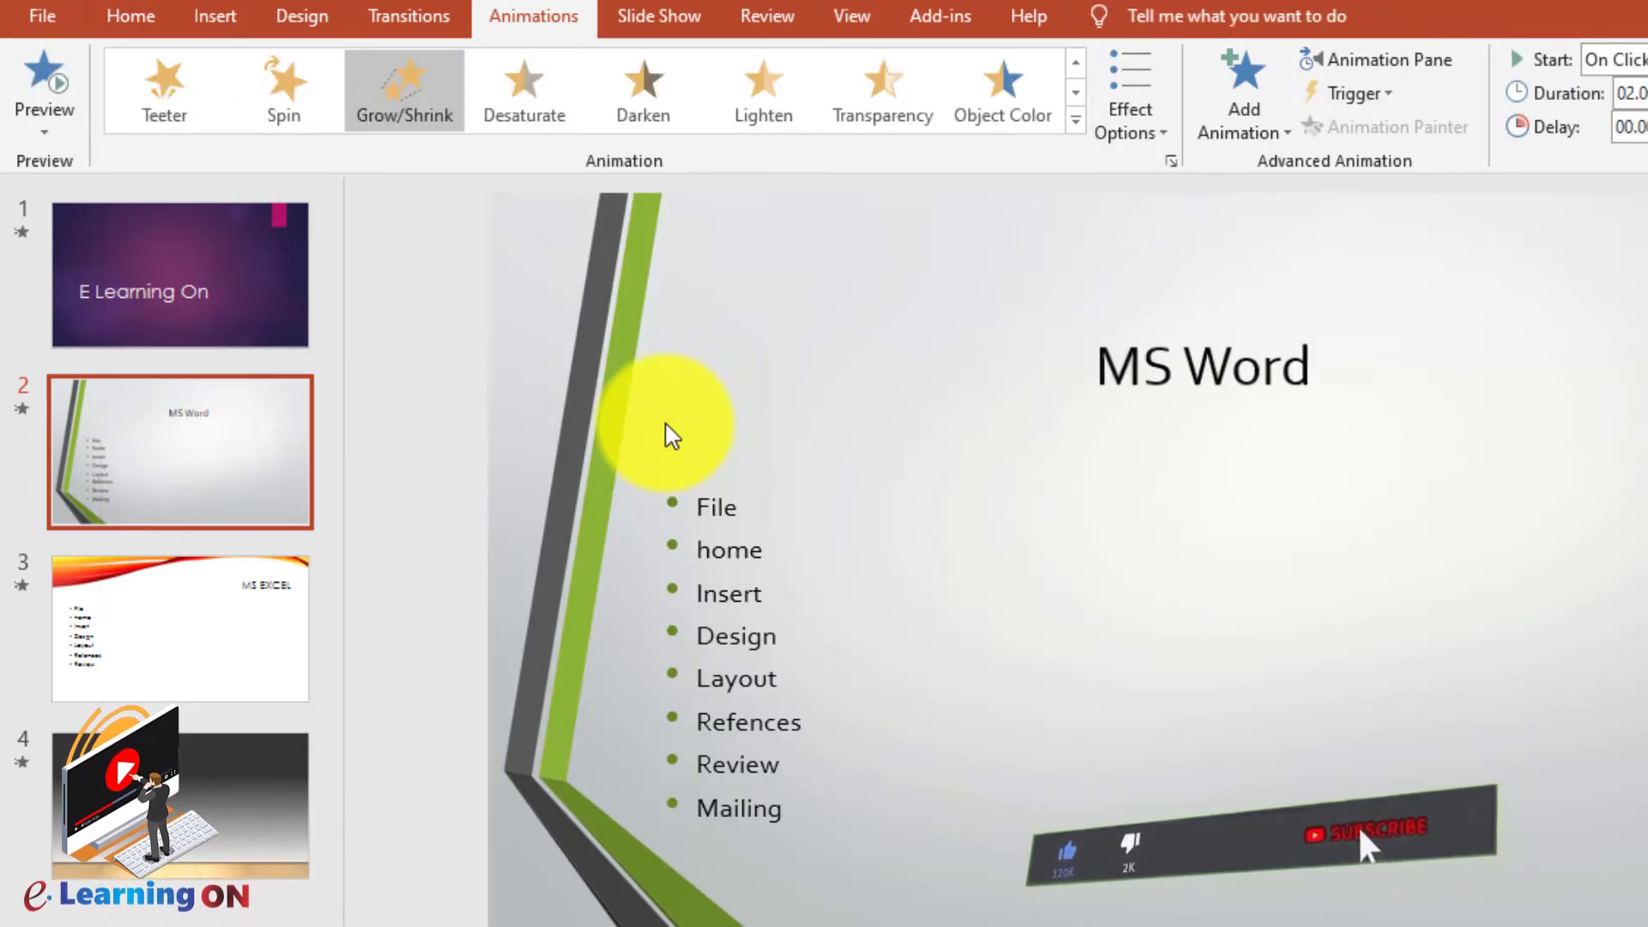
click(742, 563)
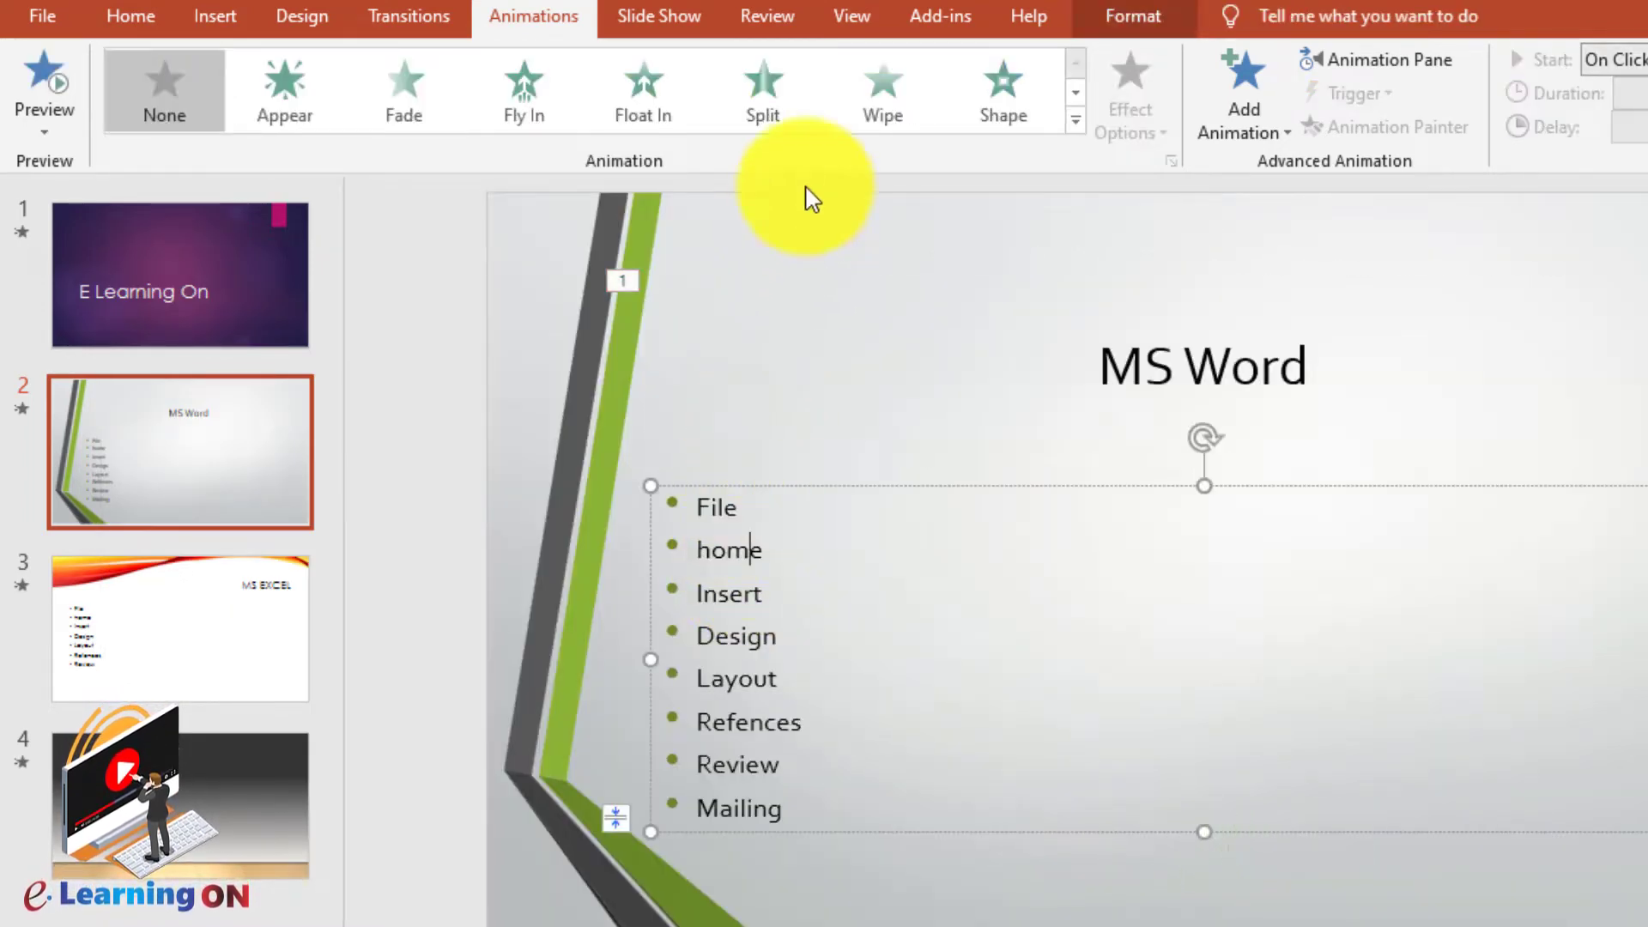
click(648, 101)
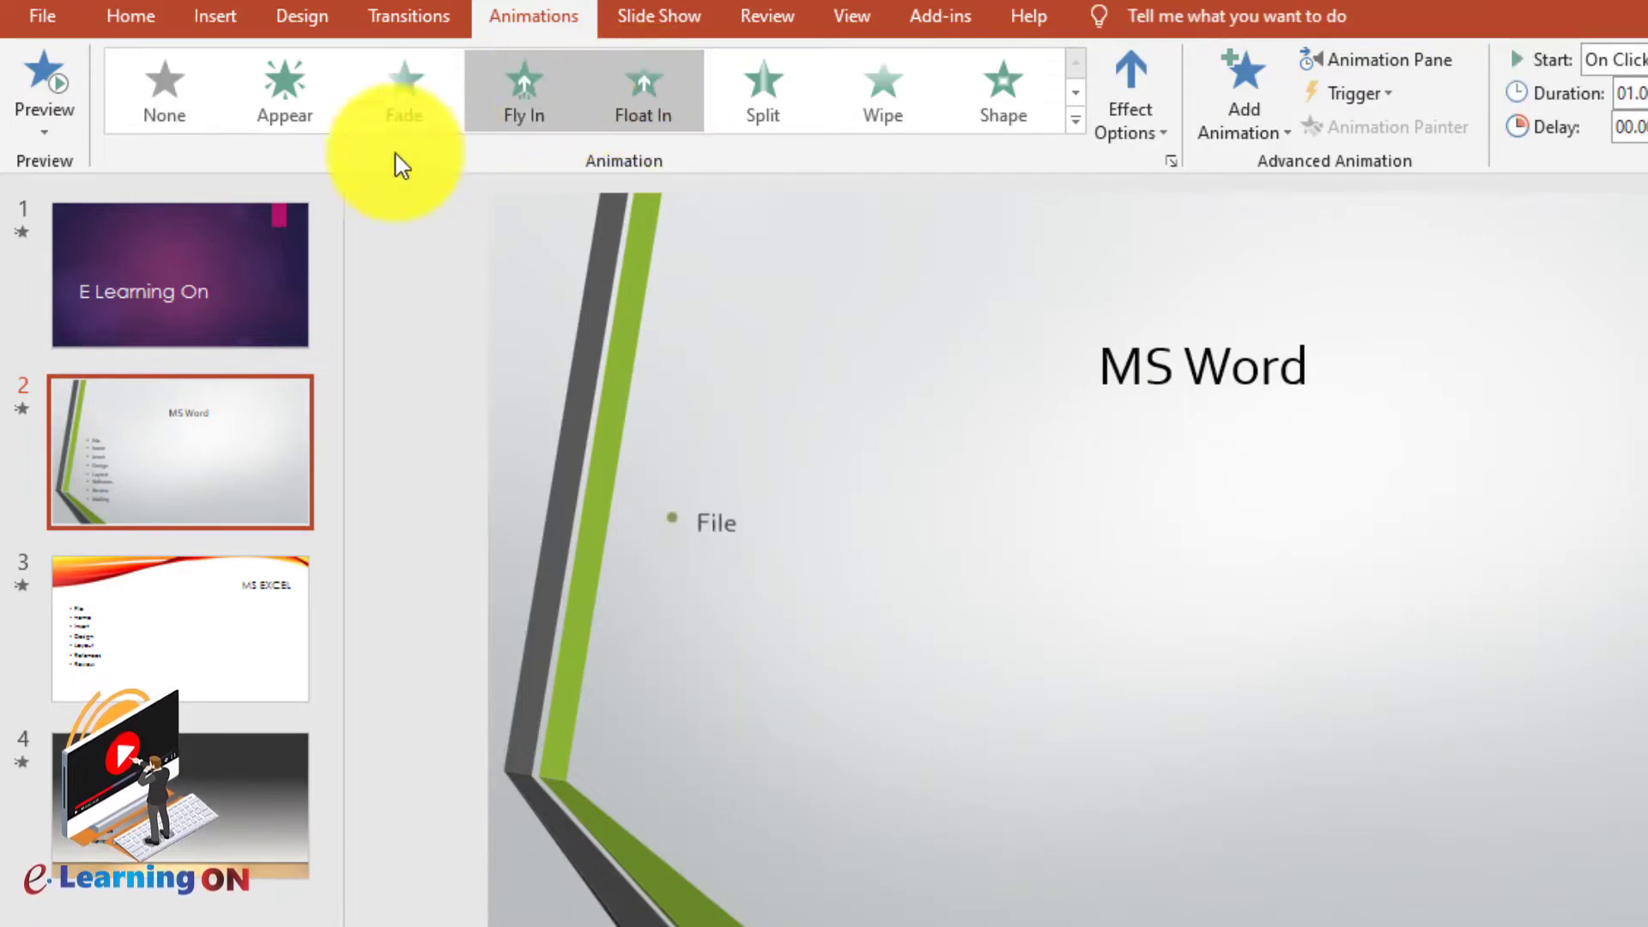
- Go to the MS EXCEL slide and give its title a Spin emphasis
click(260, 605)
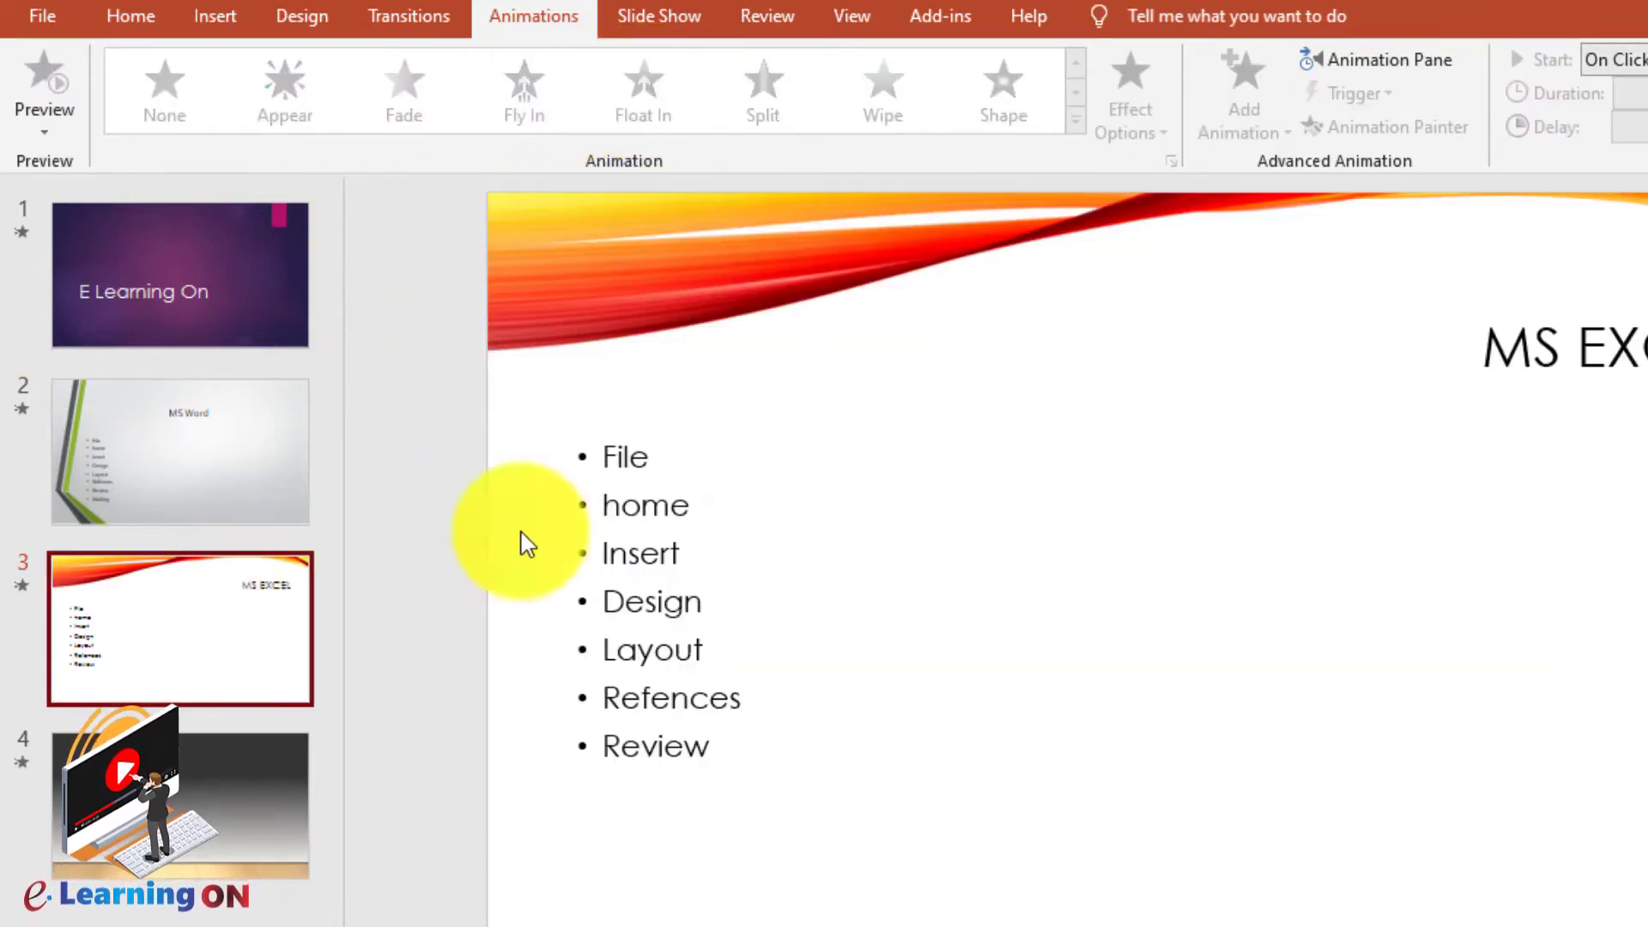
click(1533, 348)
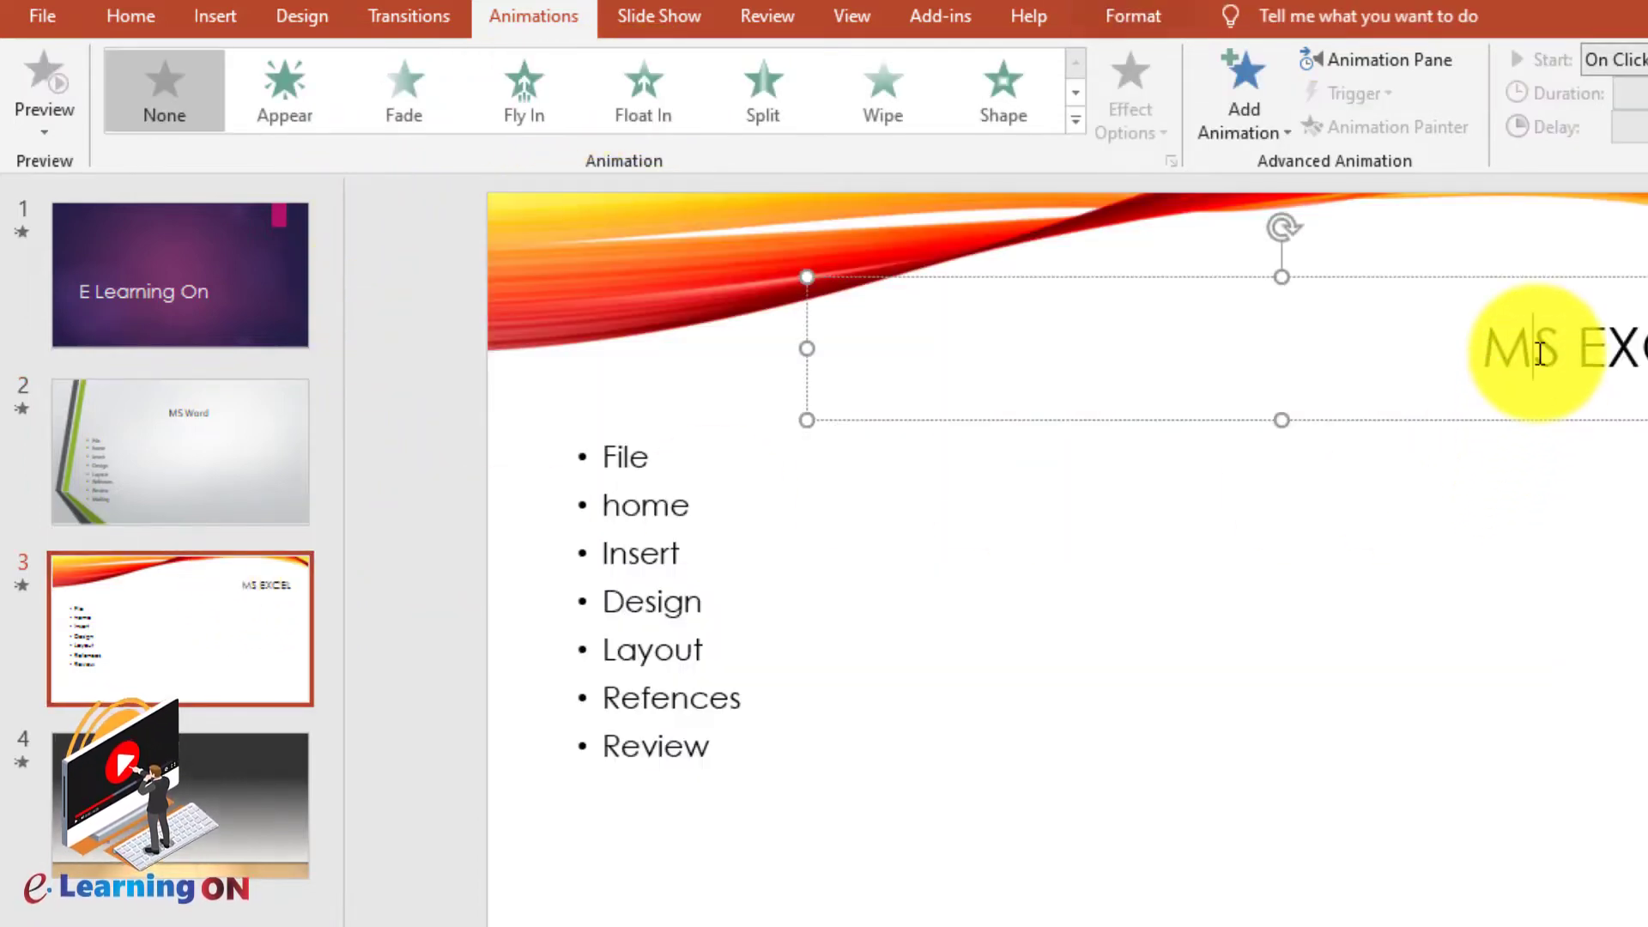
click(1075, 120)
key(Escape)
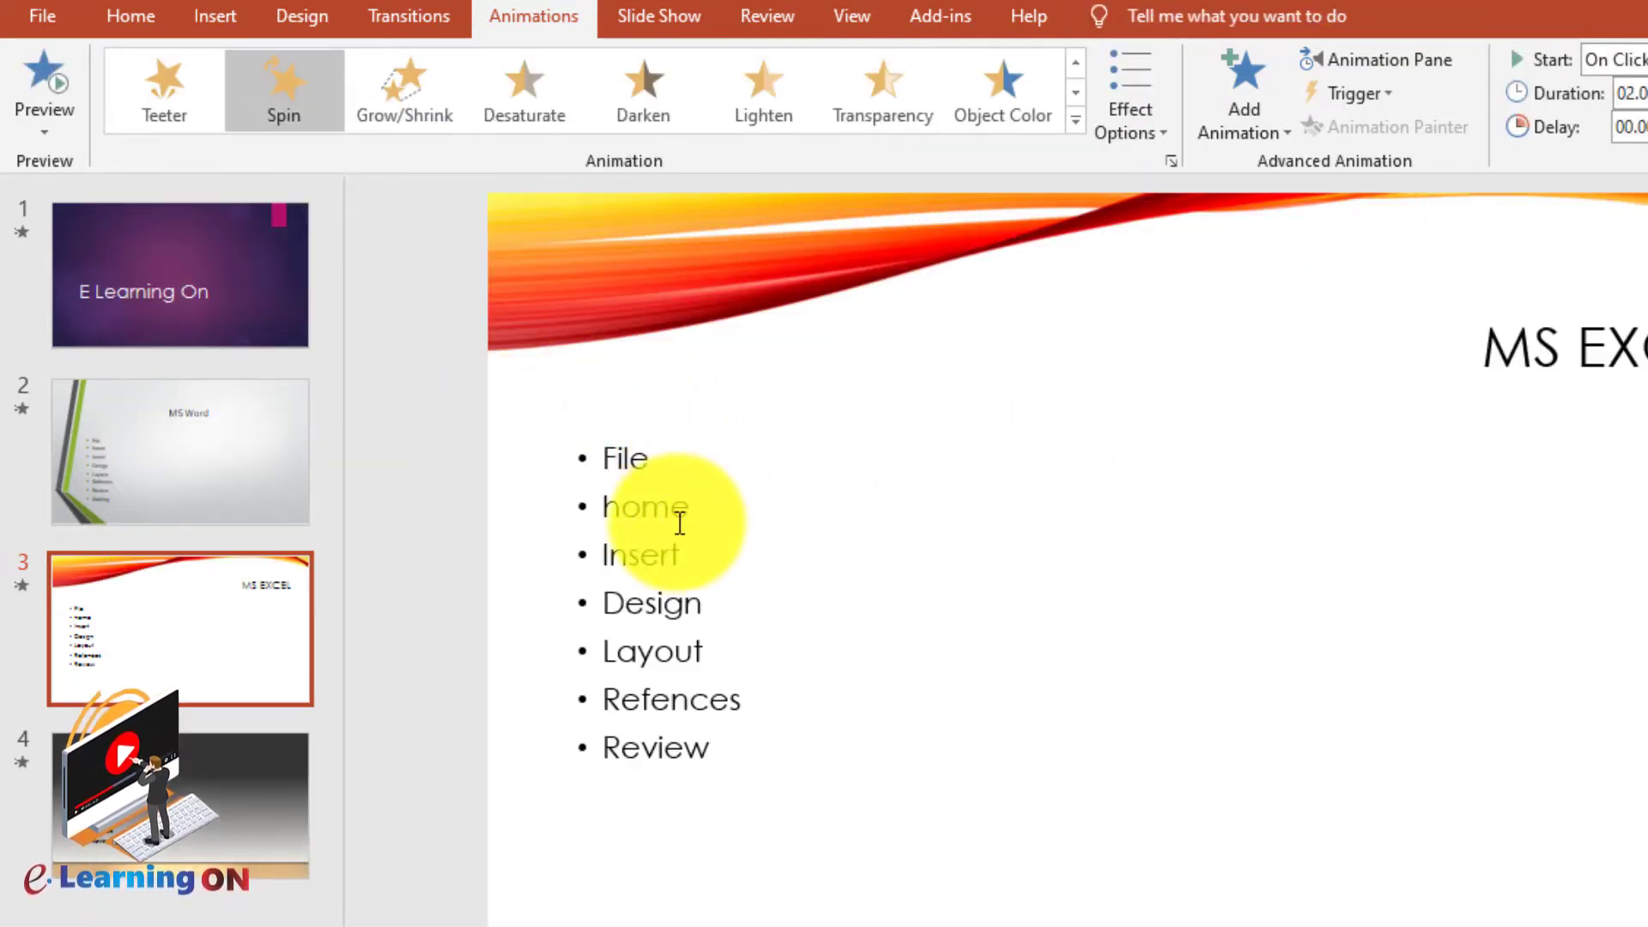
- Make the MS EXCEL bullets Appear one by one, then start the slideshow from slide 1
click(619, 506)
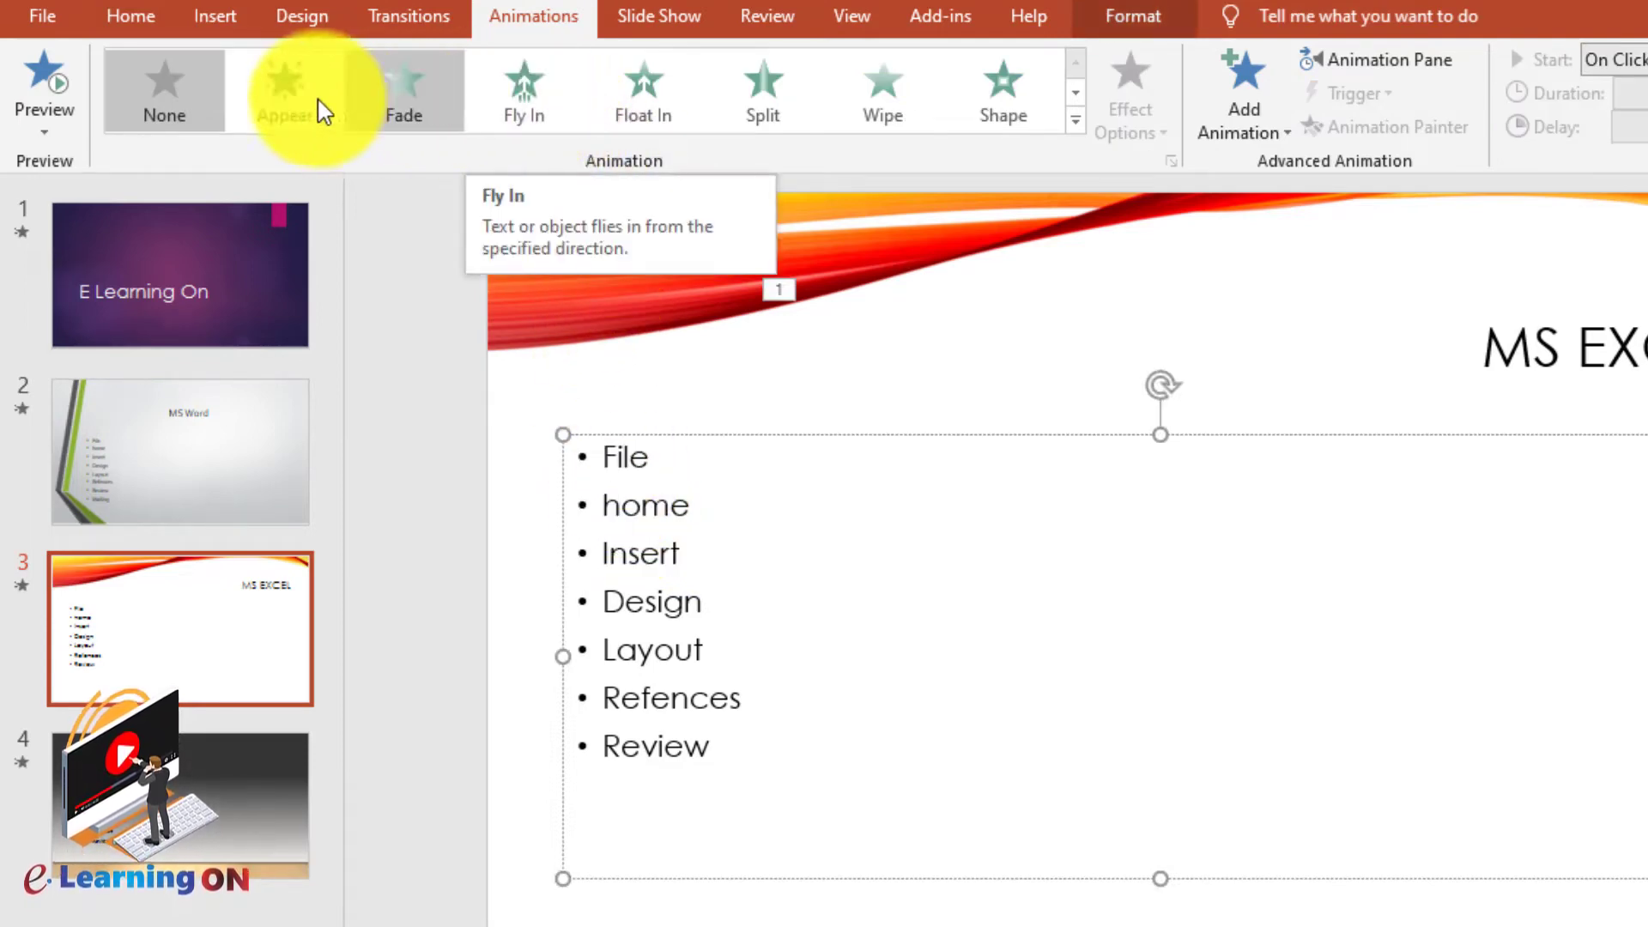
click(288, 103)
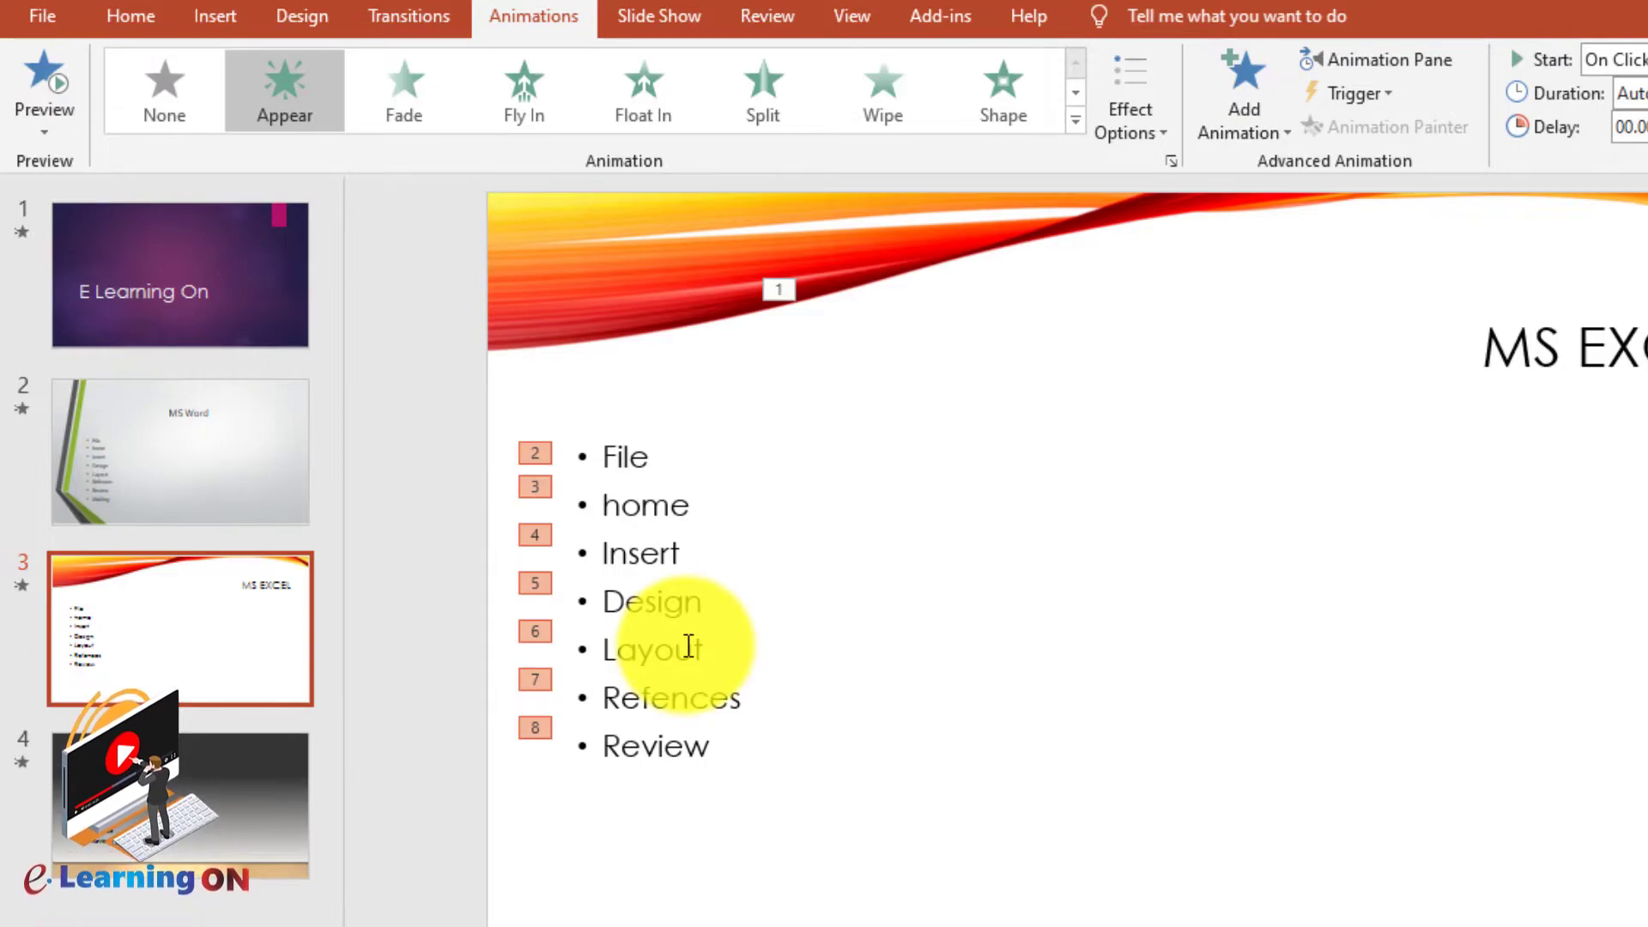
key(F5)
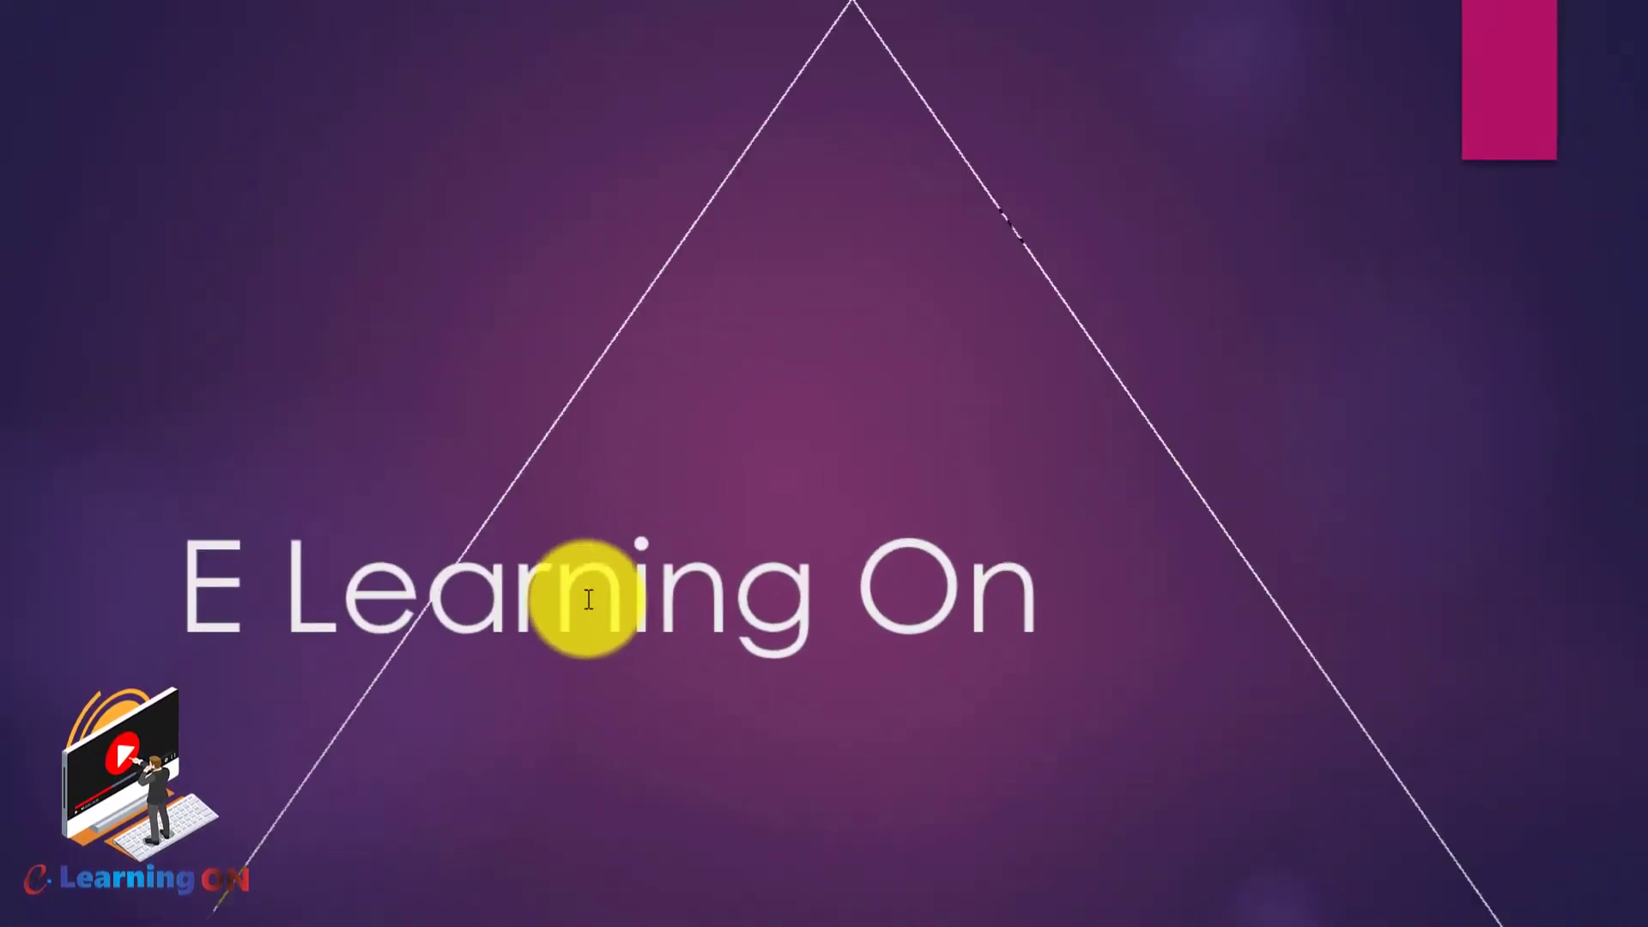
- Advance the slideshow through the animated slides to the MS EXCEL slide
click(588, 599)
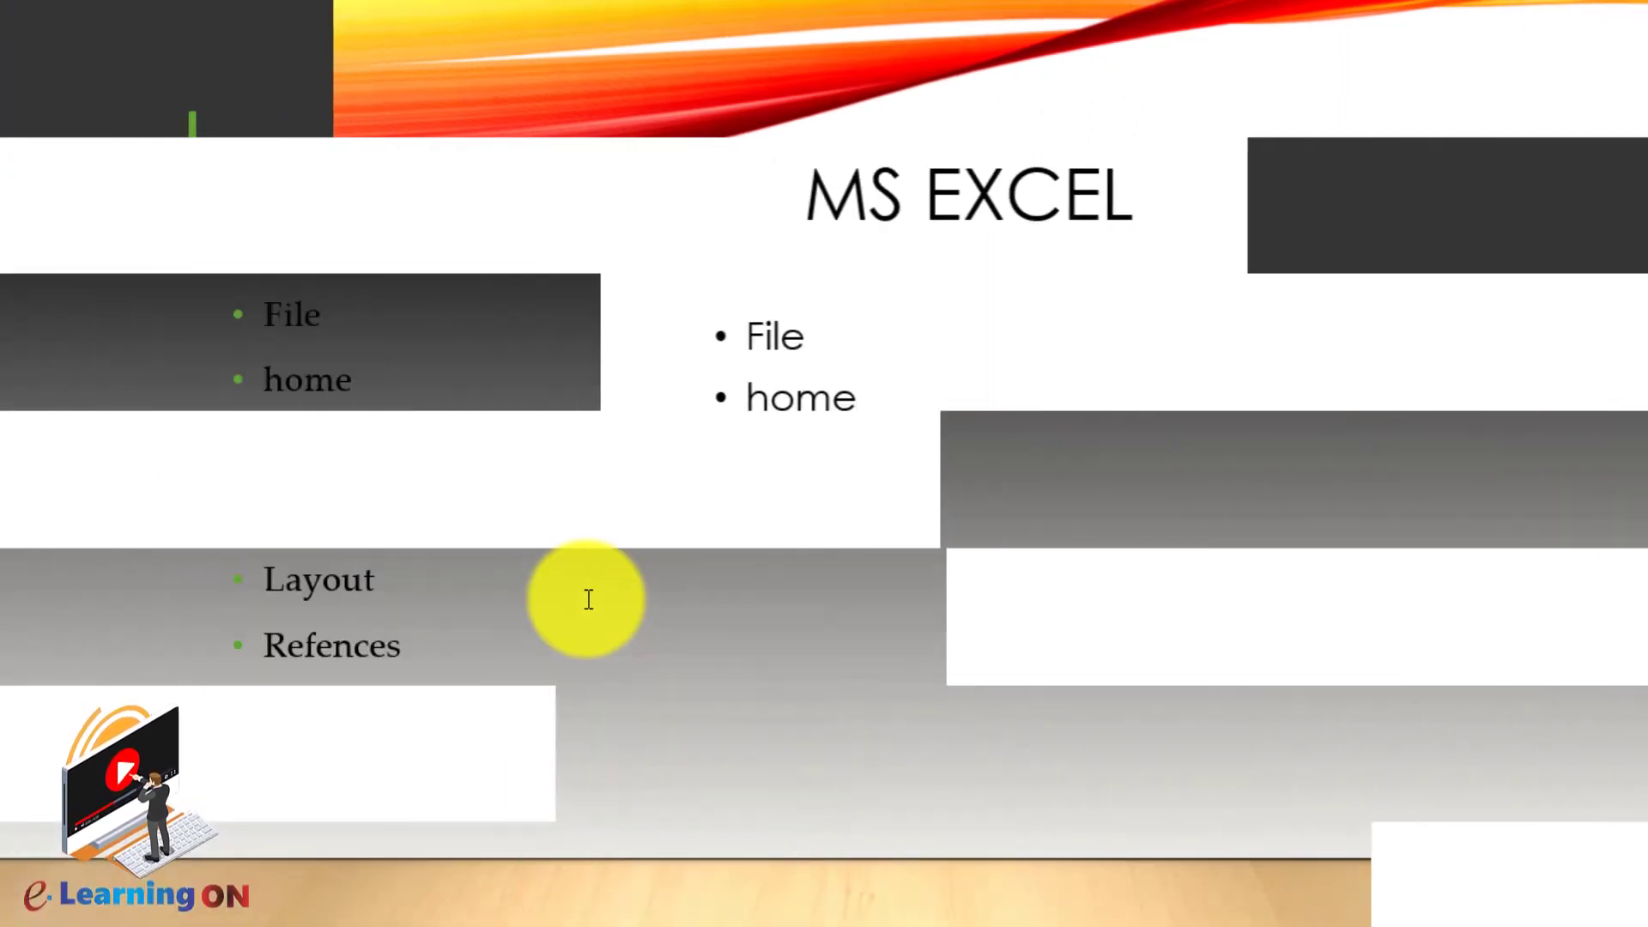
- Return to editing and change the 'E Learning On' title's animation to a crimson Color Pulse
key(Escape)
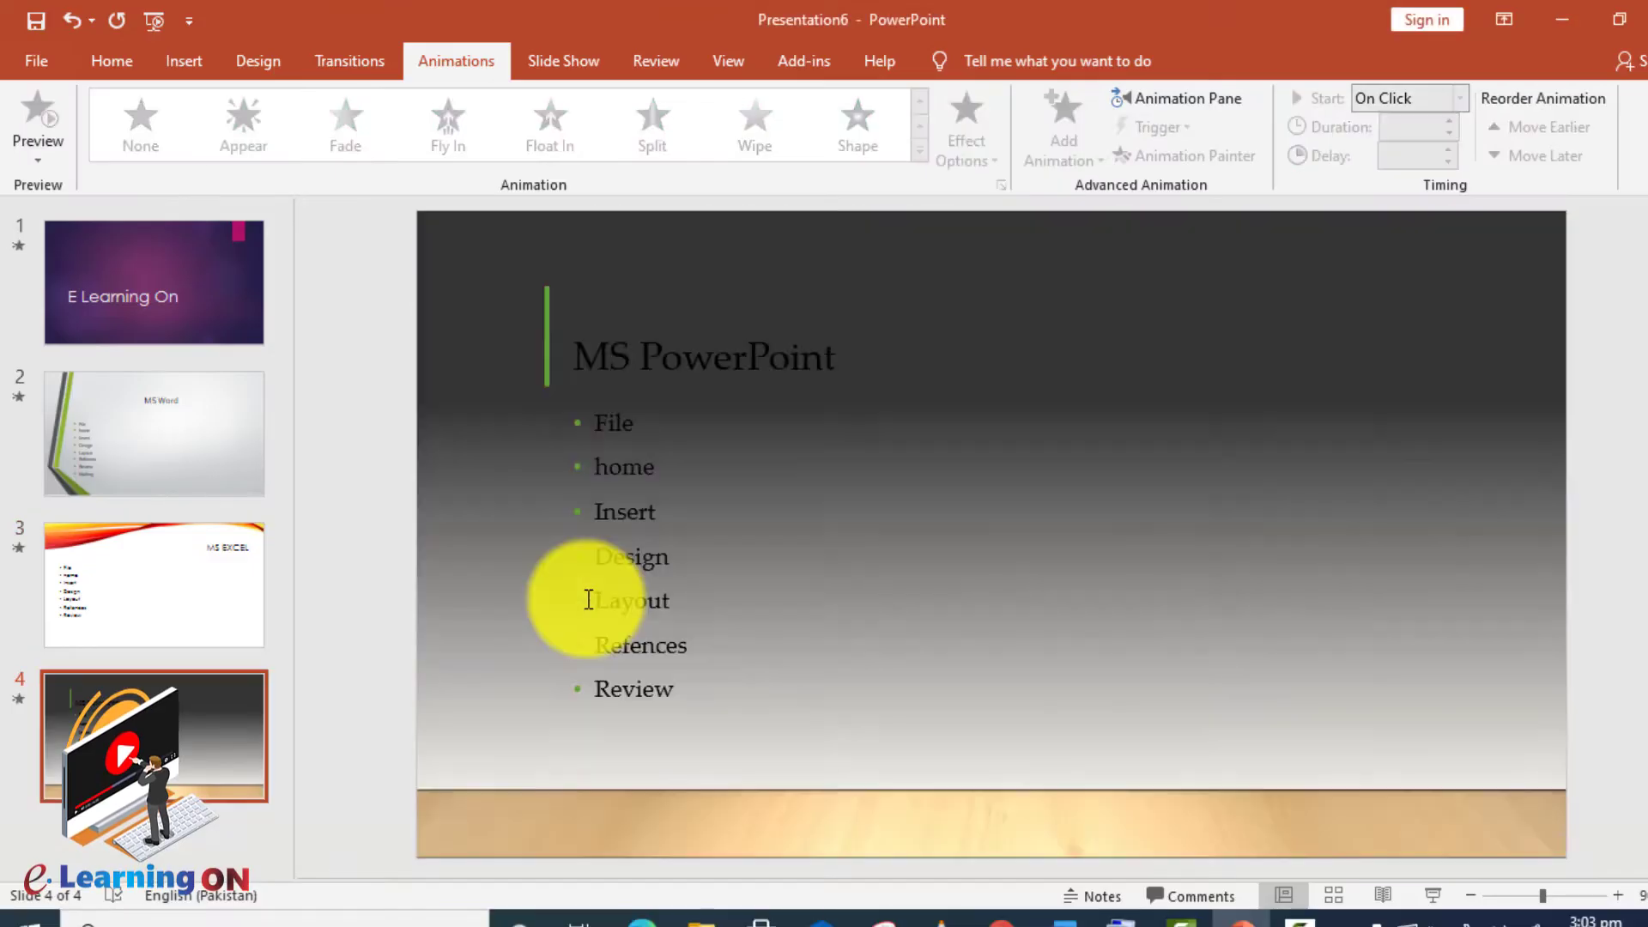
click(110, 313)
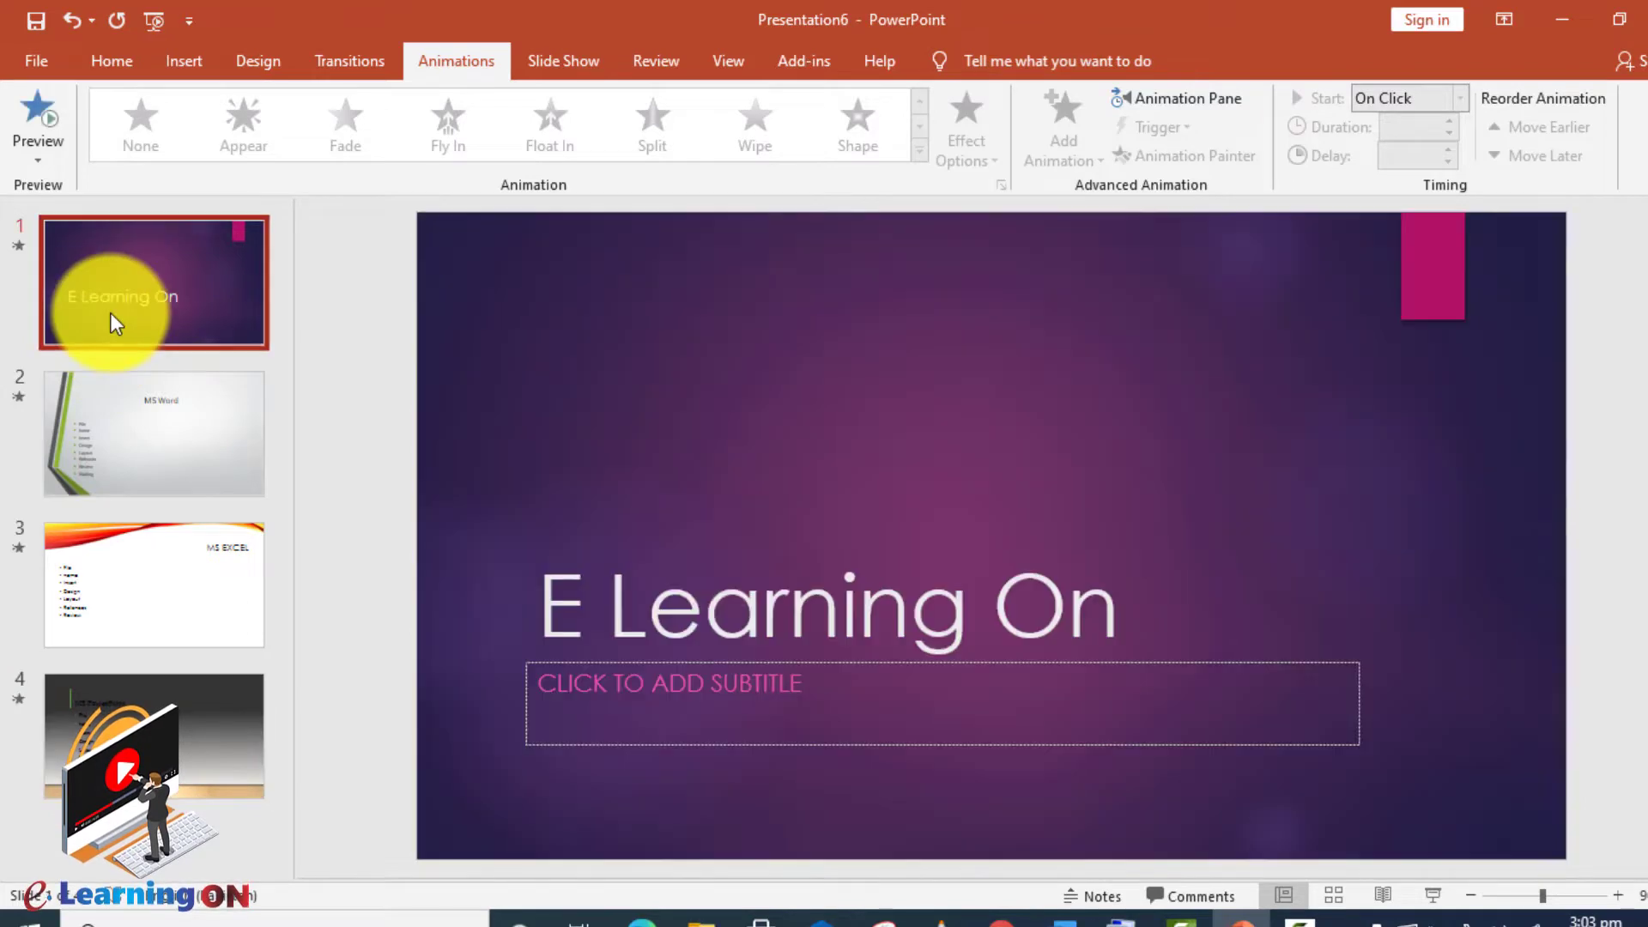
click(738, 592)
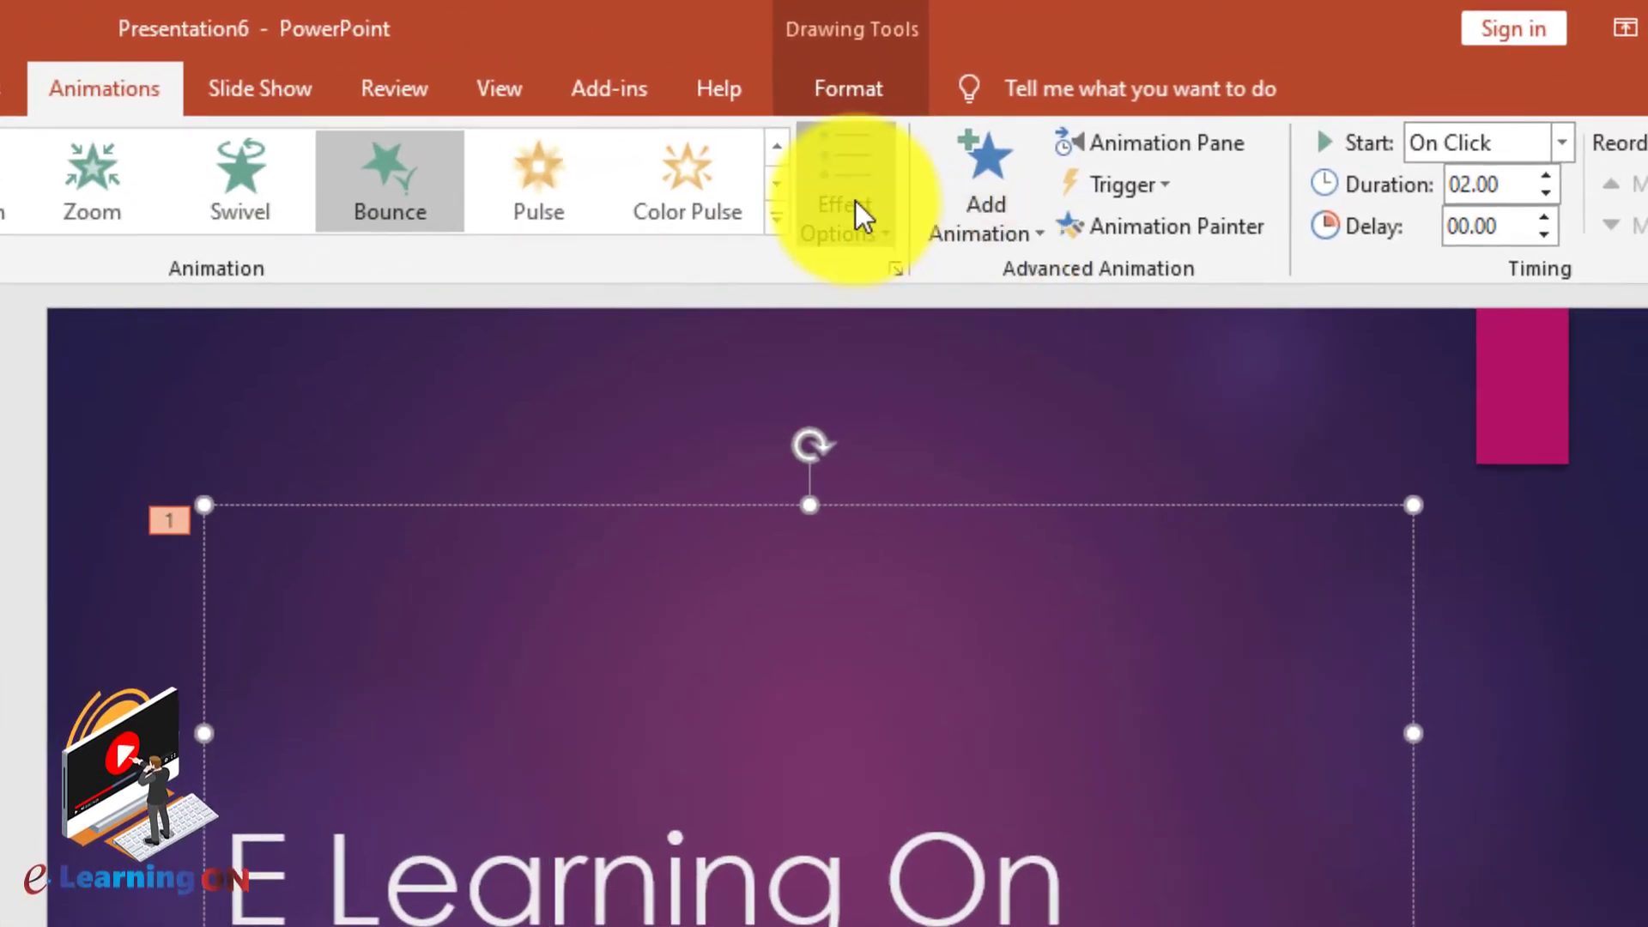
click(1051, 154)
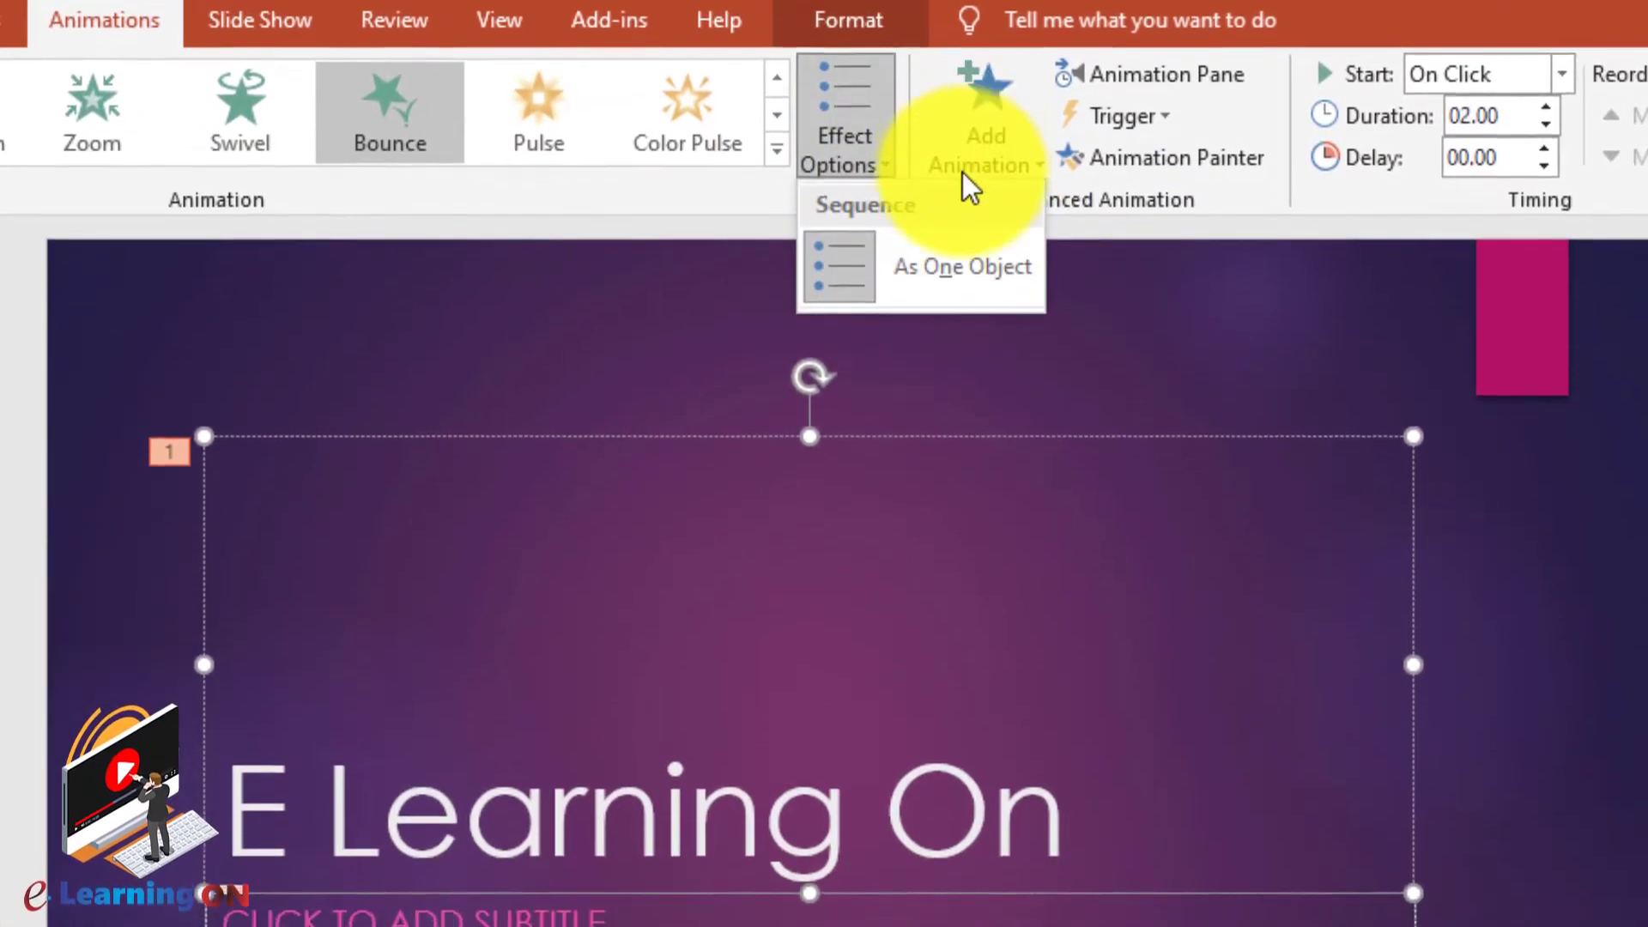
click(685, 115)
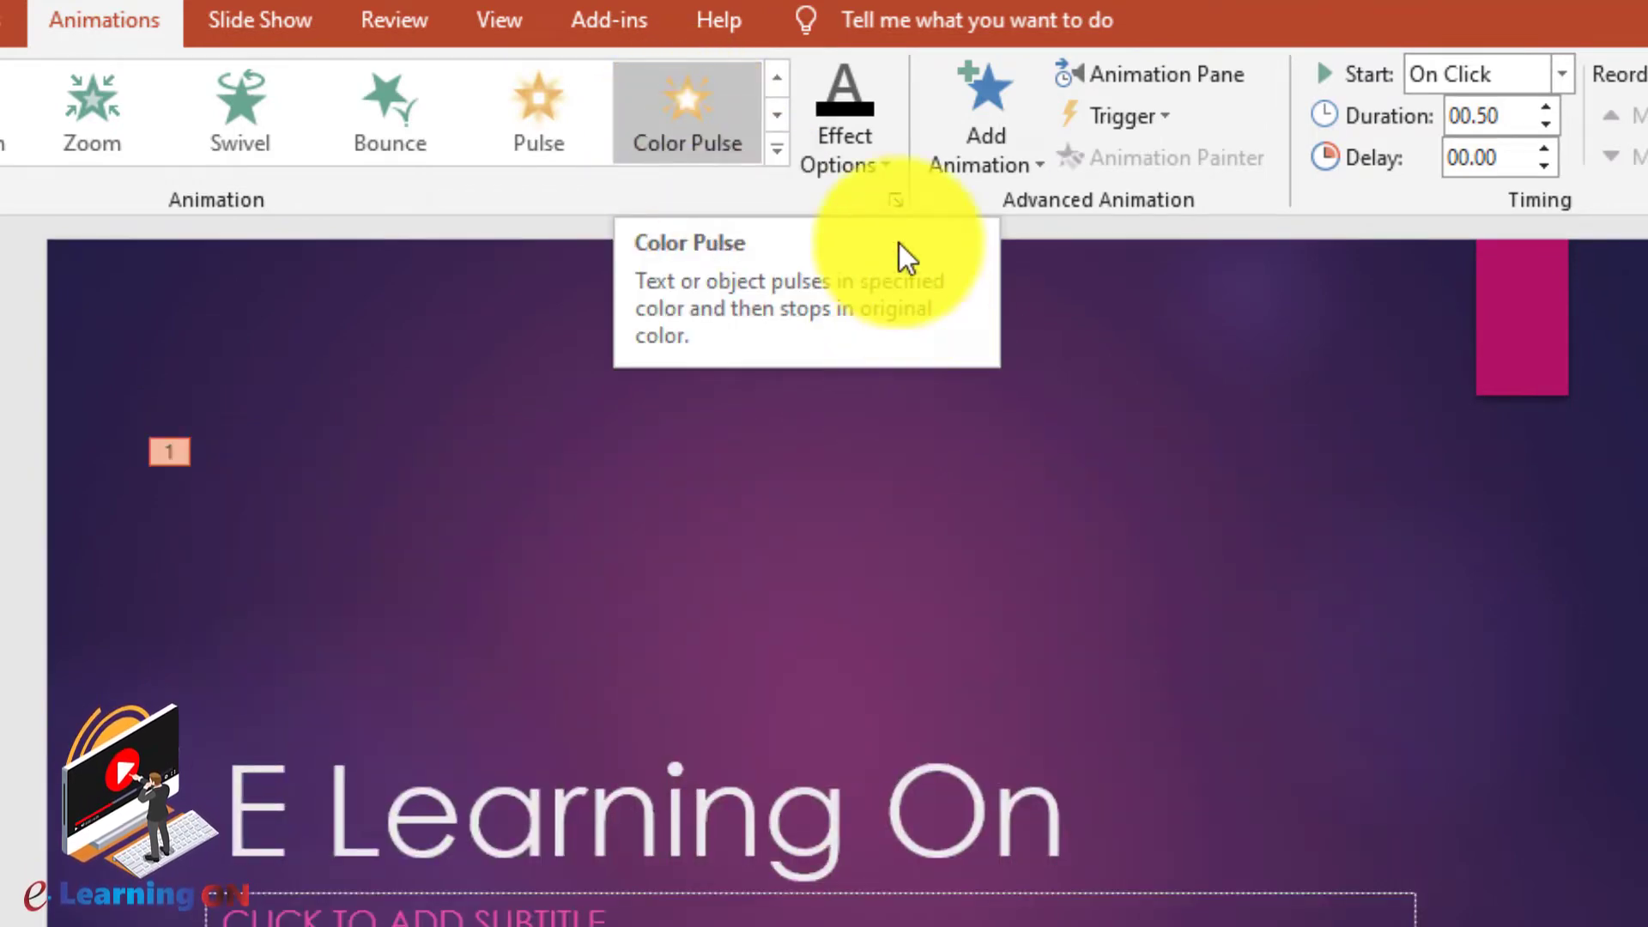
click(862, 120)
click(972, 338)
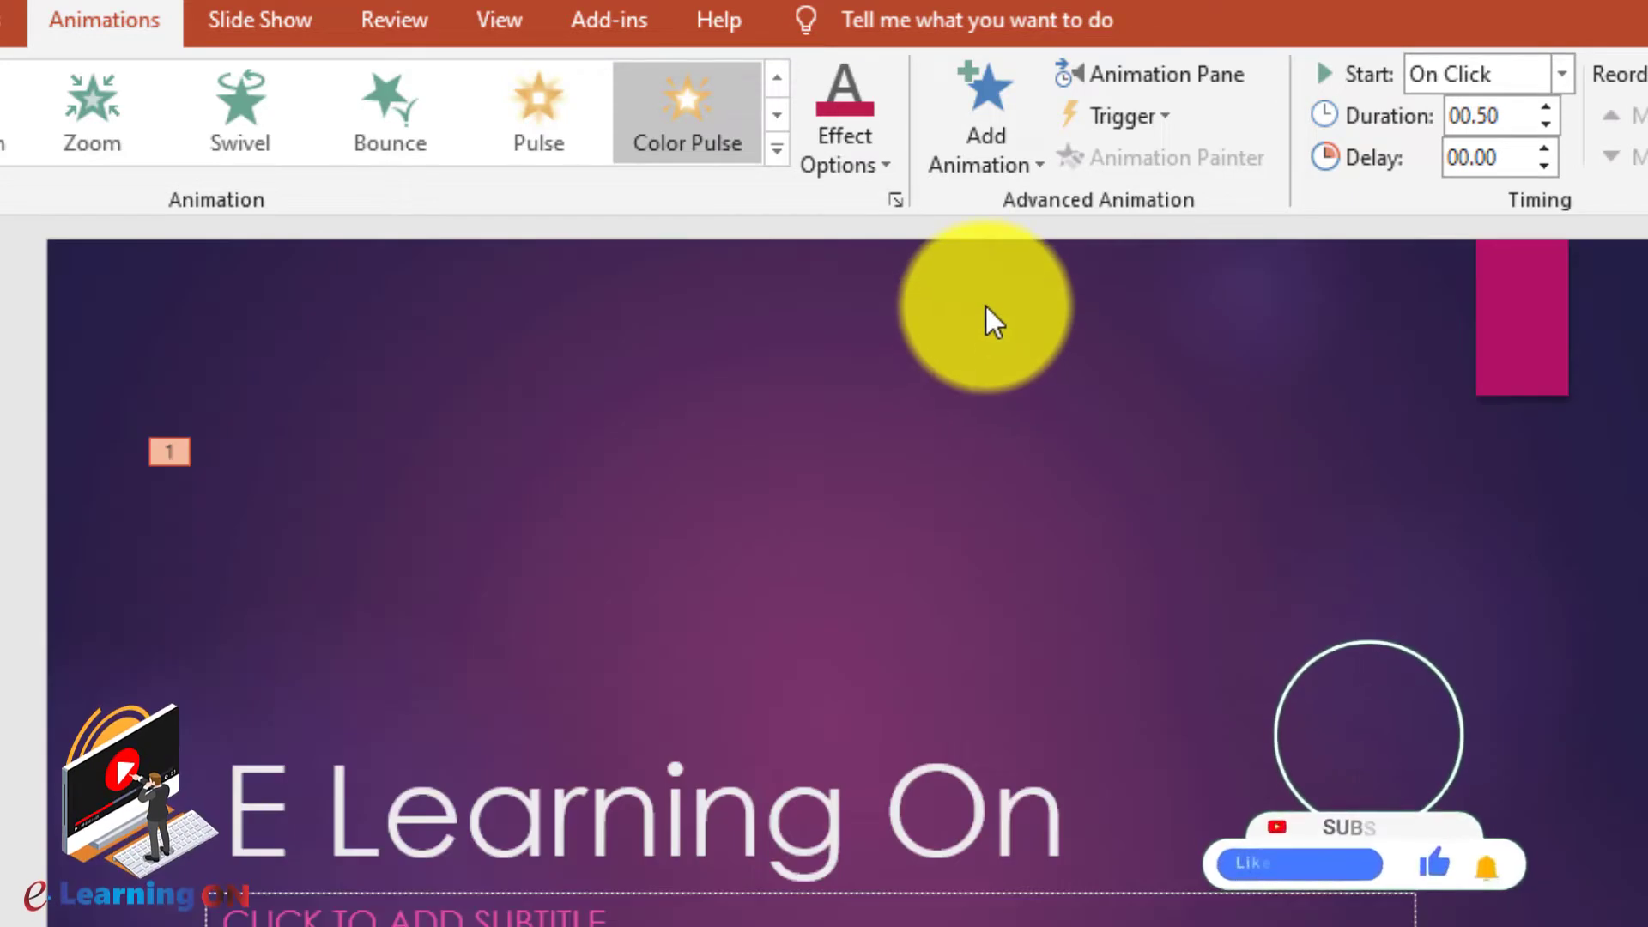
- Add a Swivel entrance to the 'E Learning On' title and preview it in the slide show
click(650, 811)
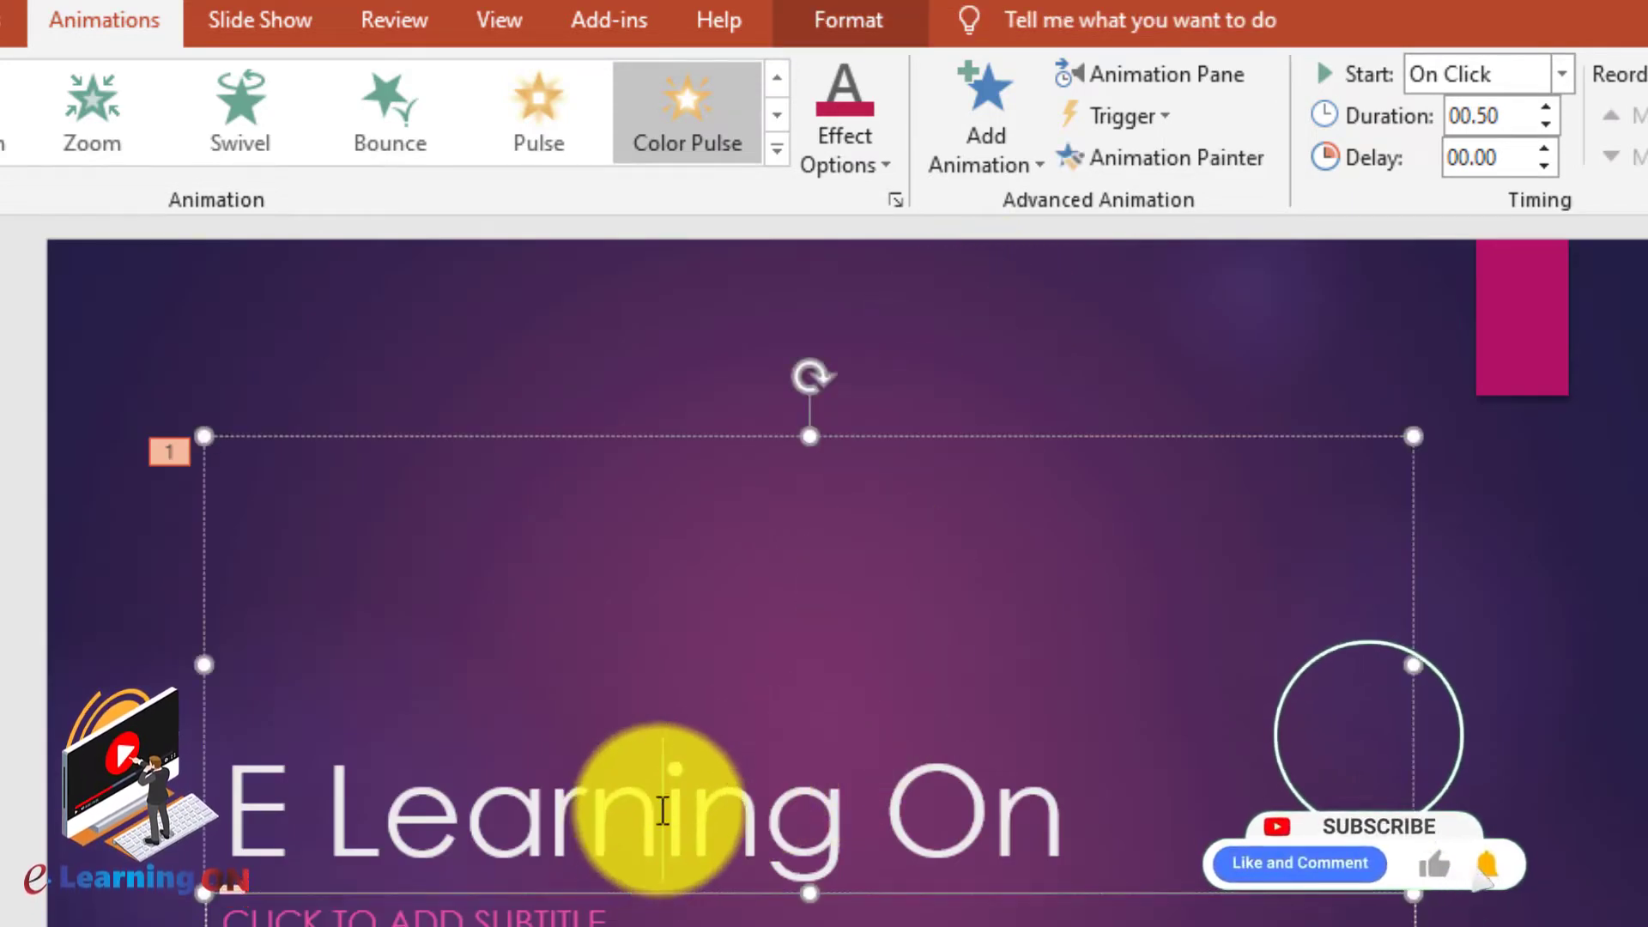
click(833, 107)
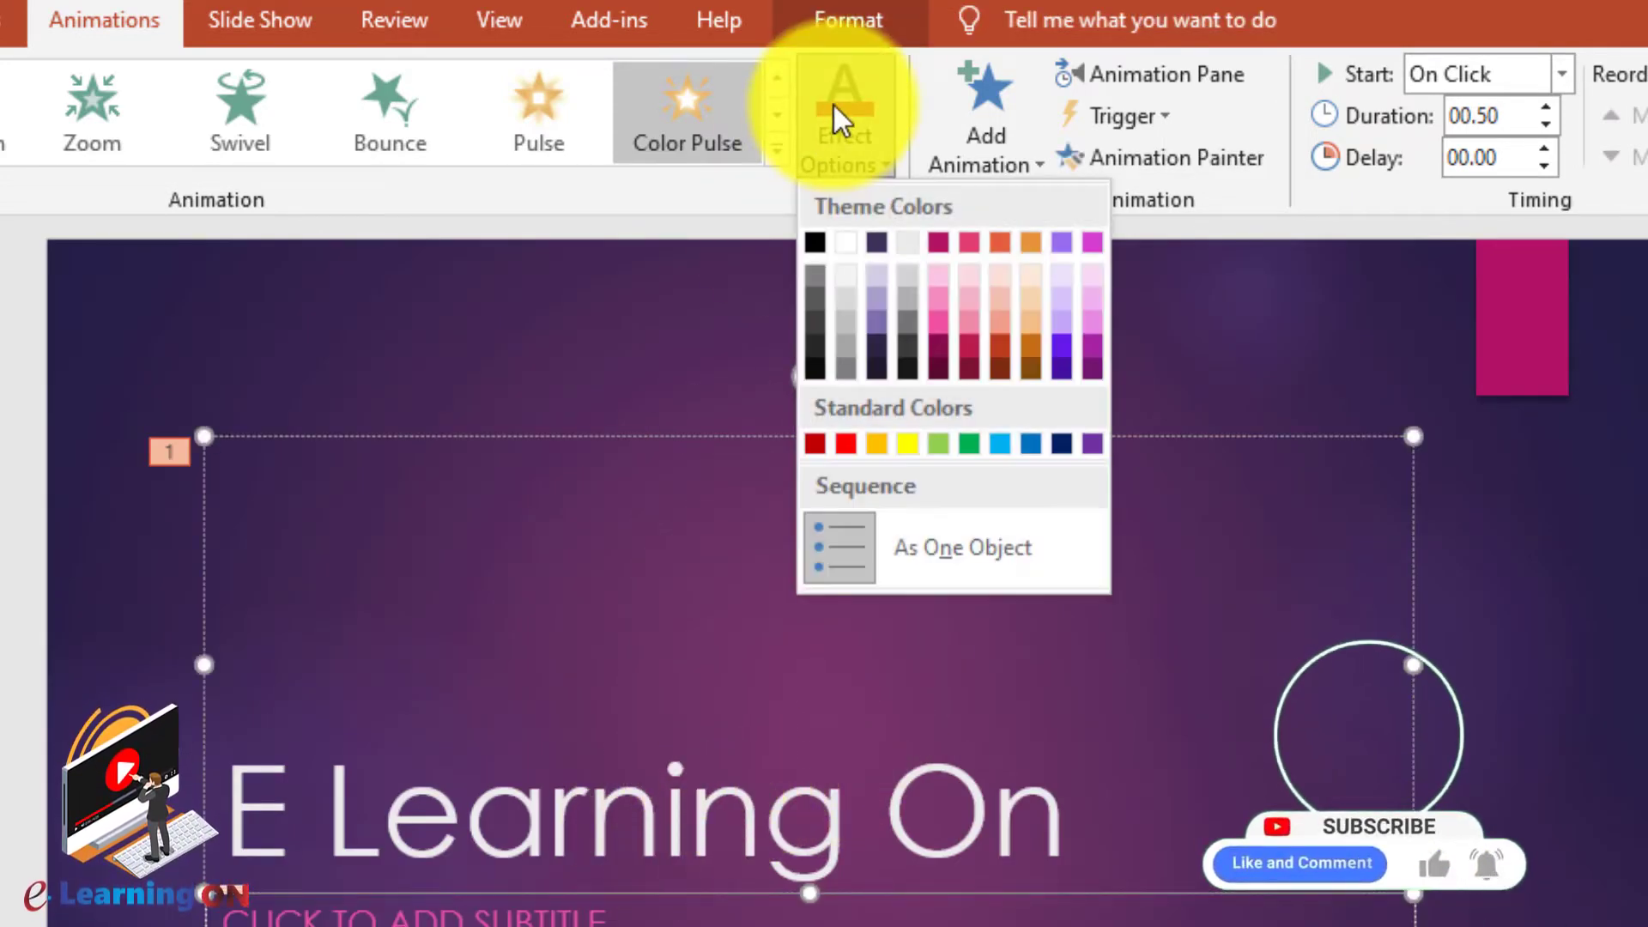
click(958, 119)
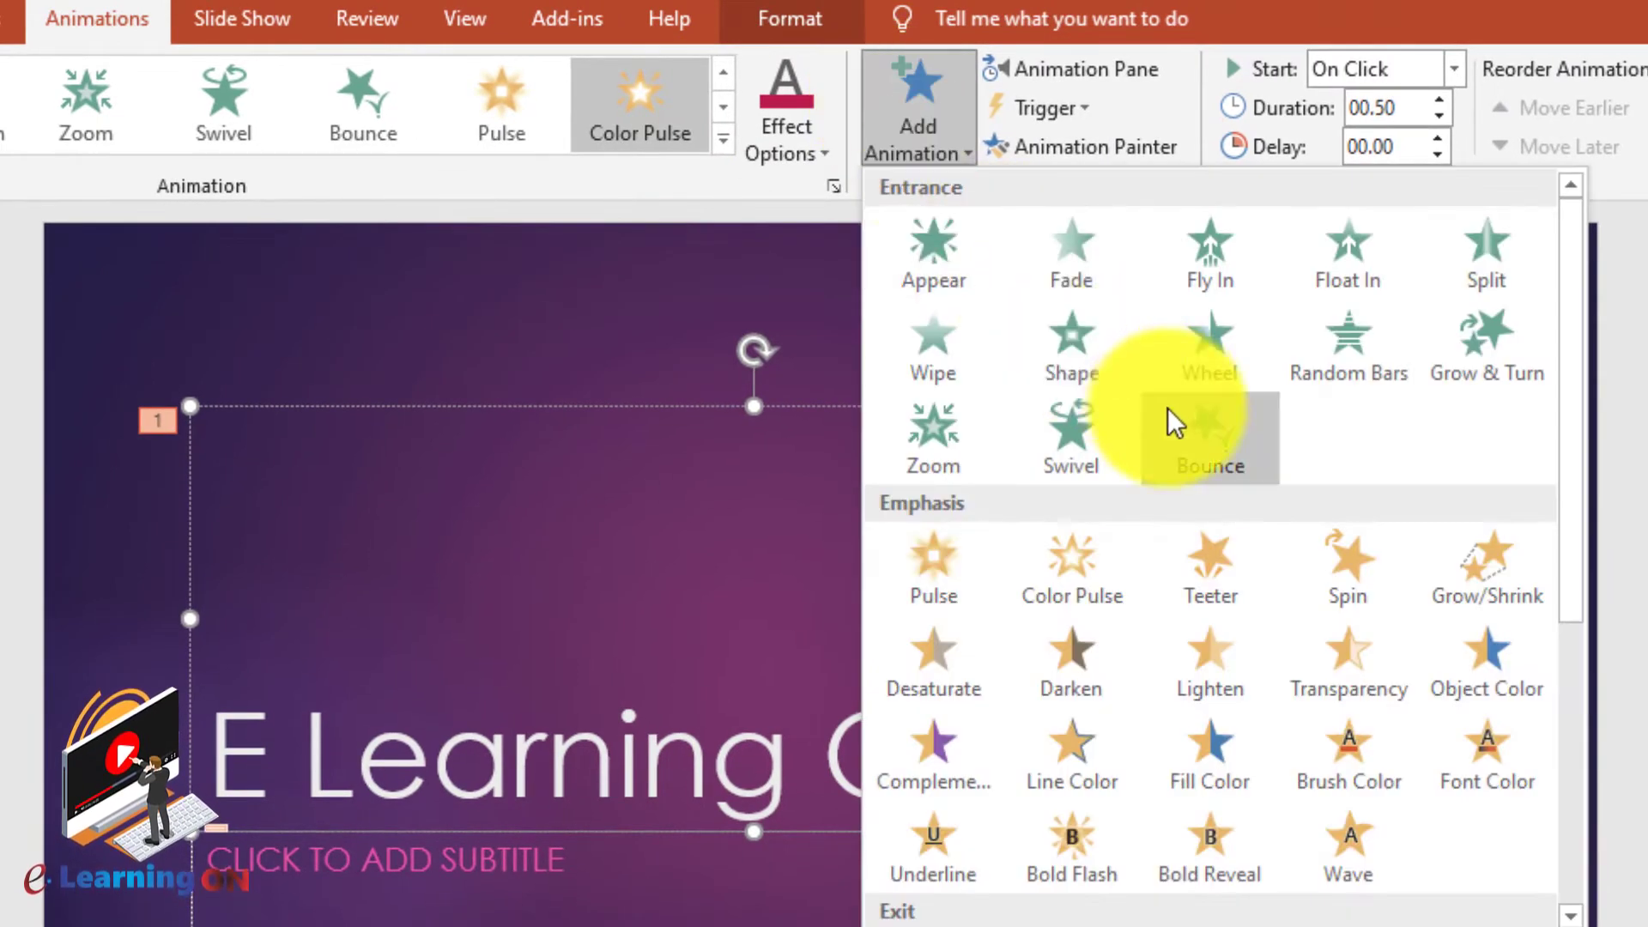
click(1085, 438)
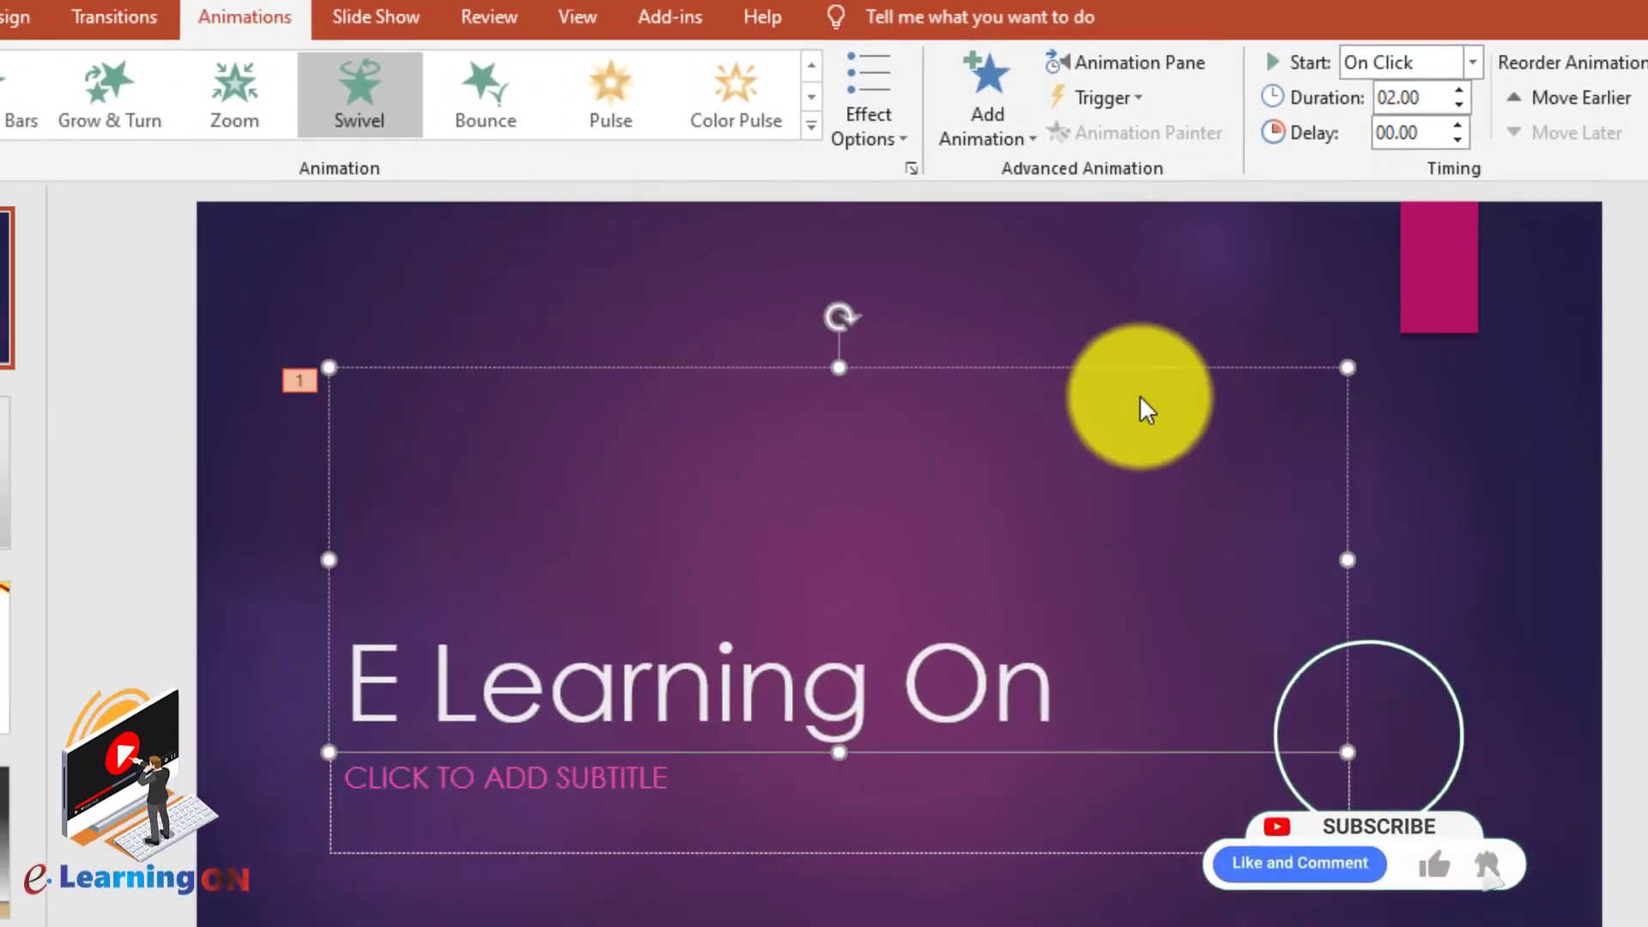
key(F5)
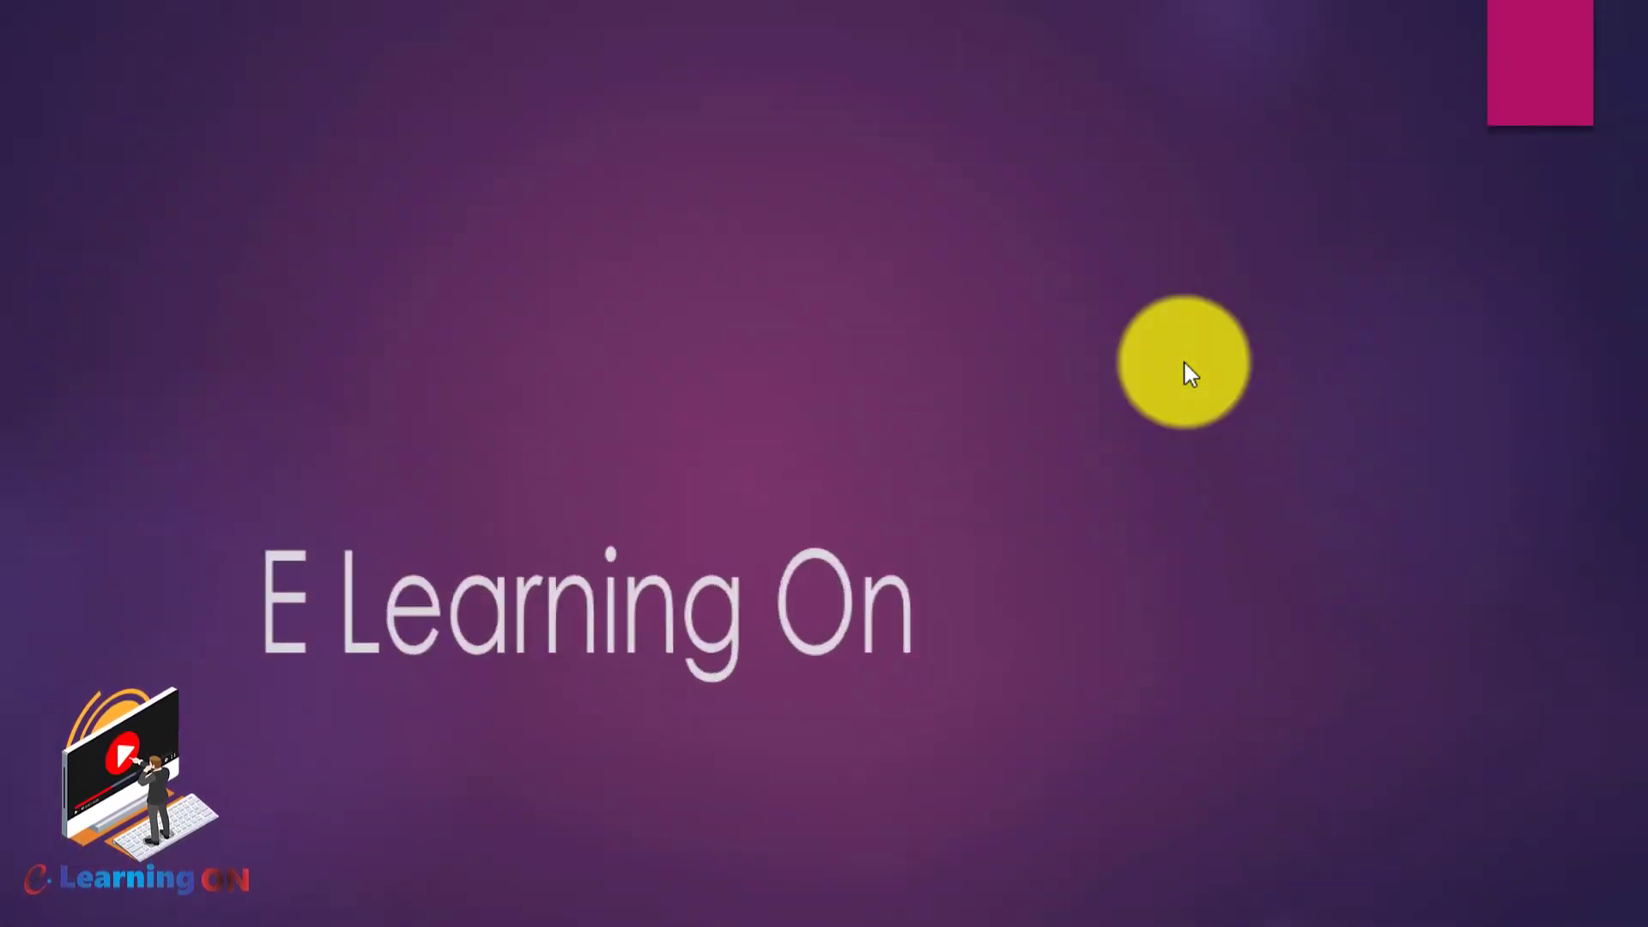
key(Escape)
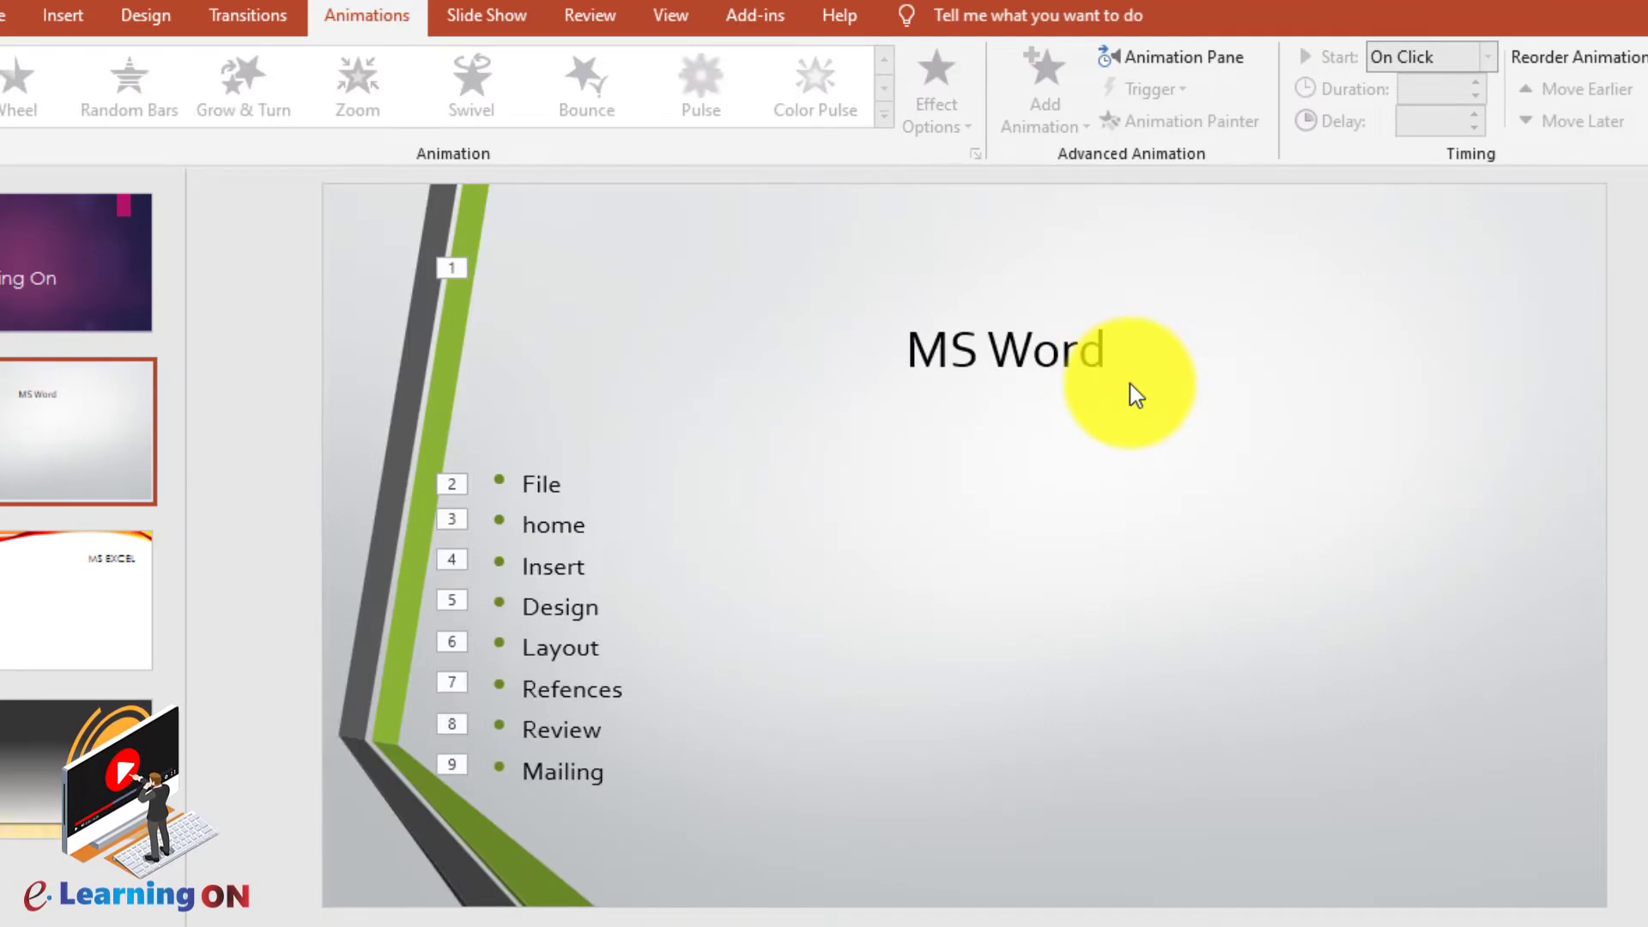
- Copy the MS Word title's Grow/Shrink animation onto its bullet list with Animation Painter
click(53, 274)
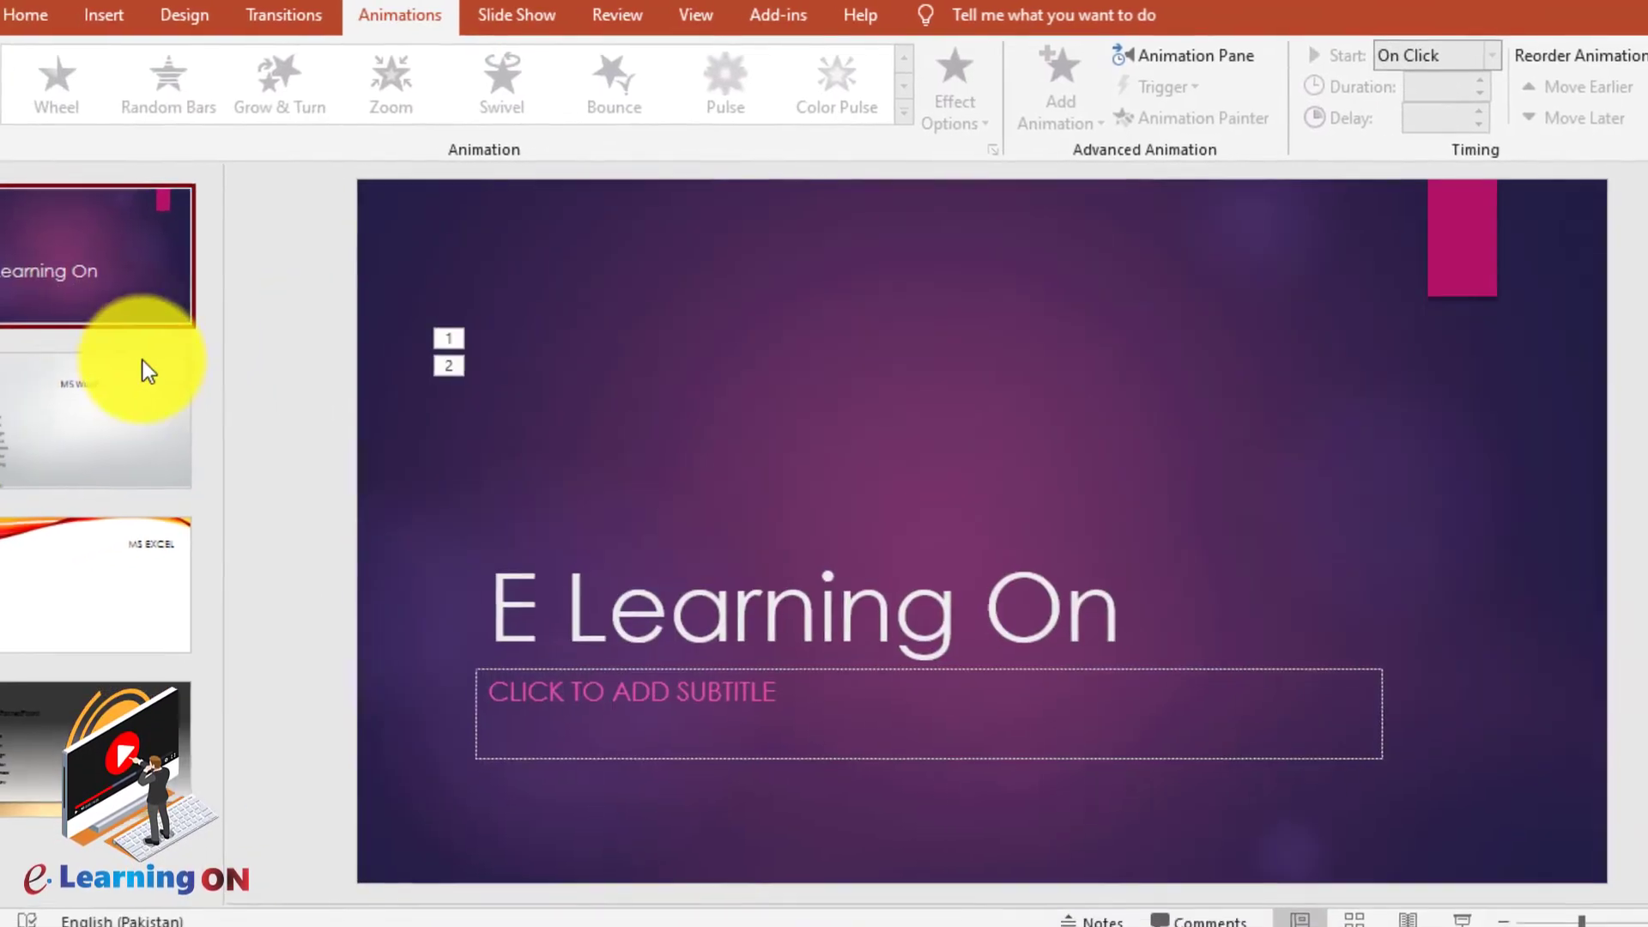
click(739, 593)
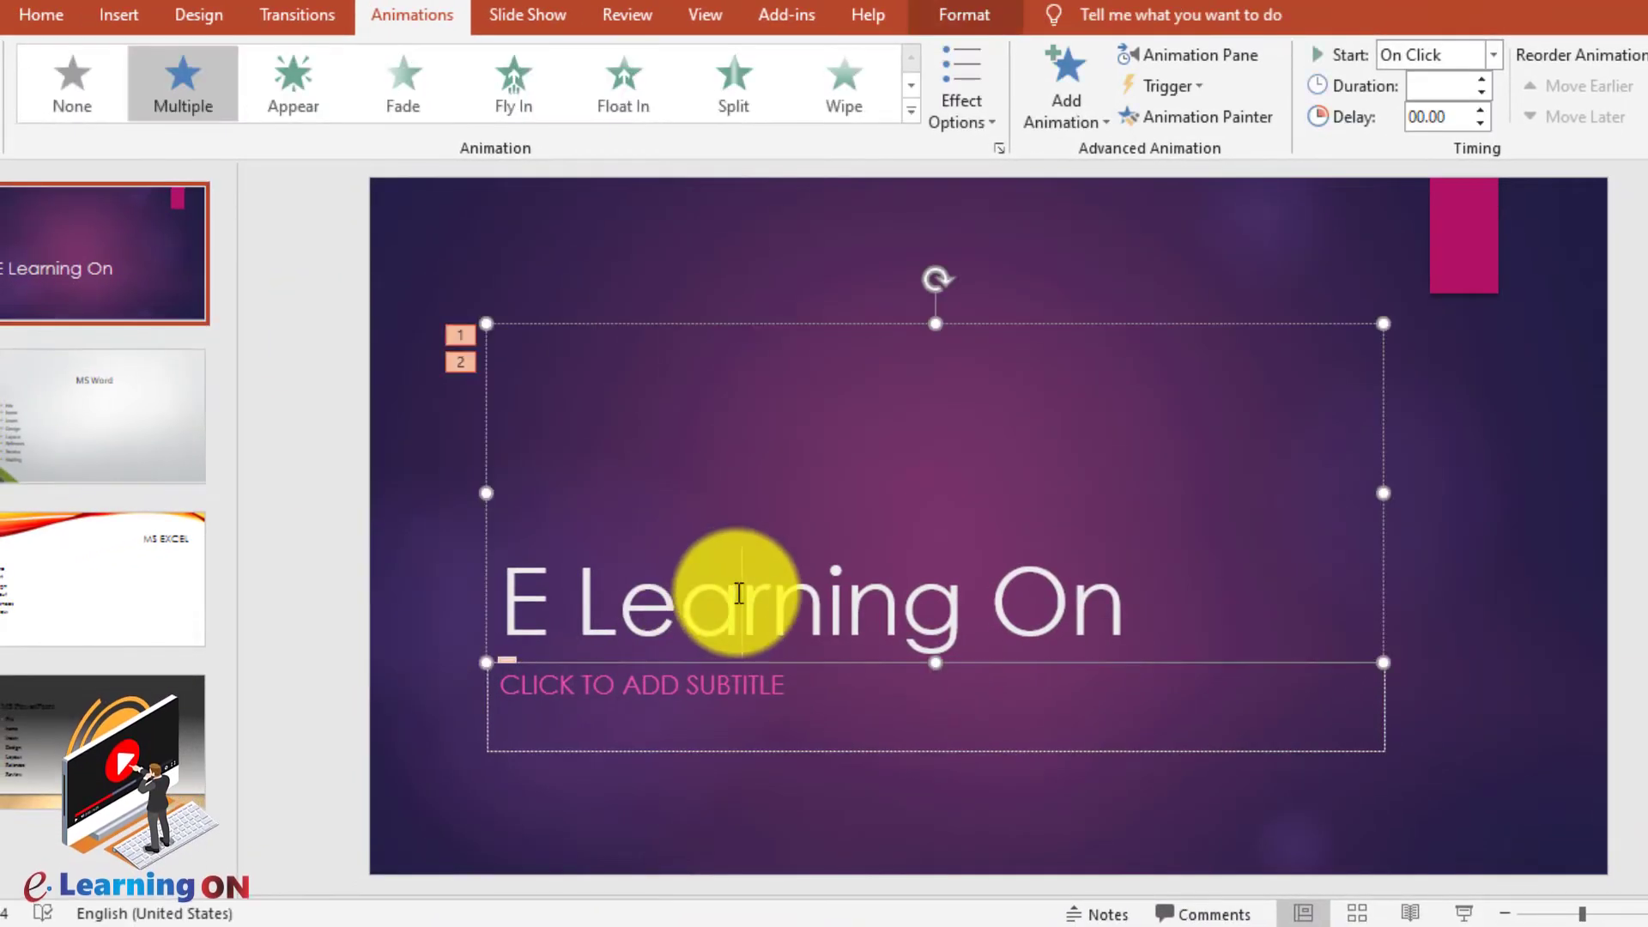
click(82, 442)
click(1014, 332)
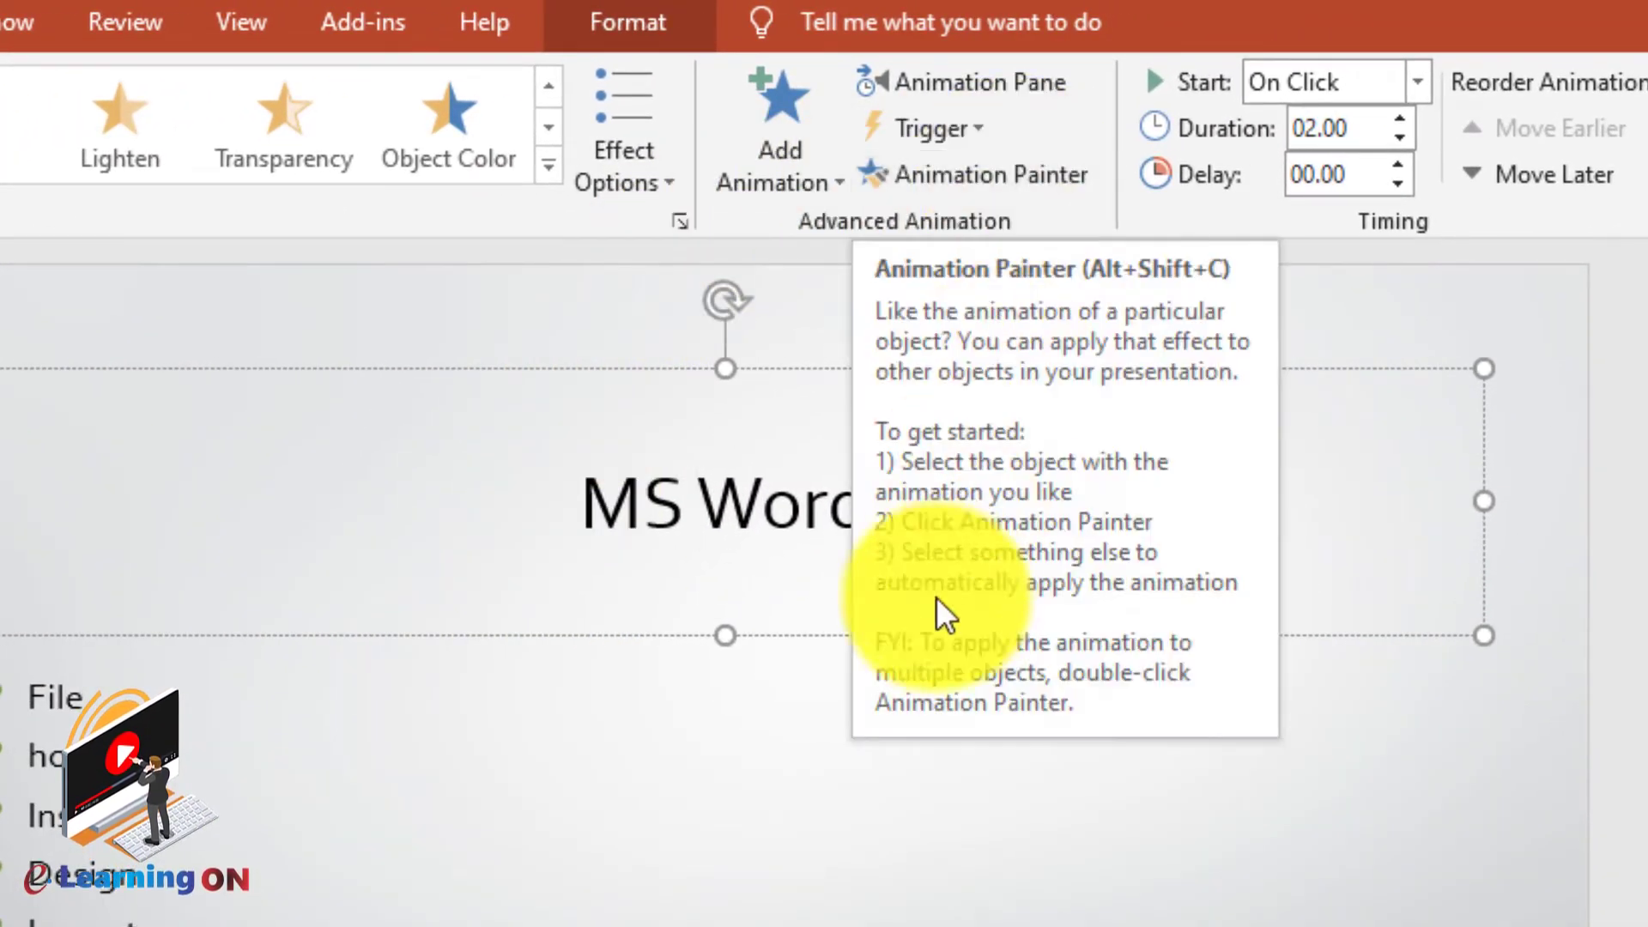
drag(867, 498, 607, 498)
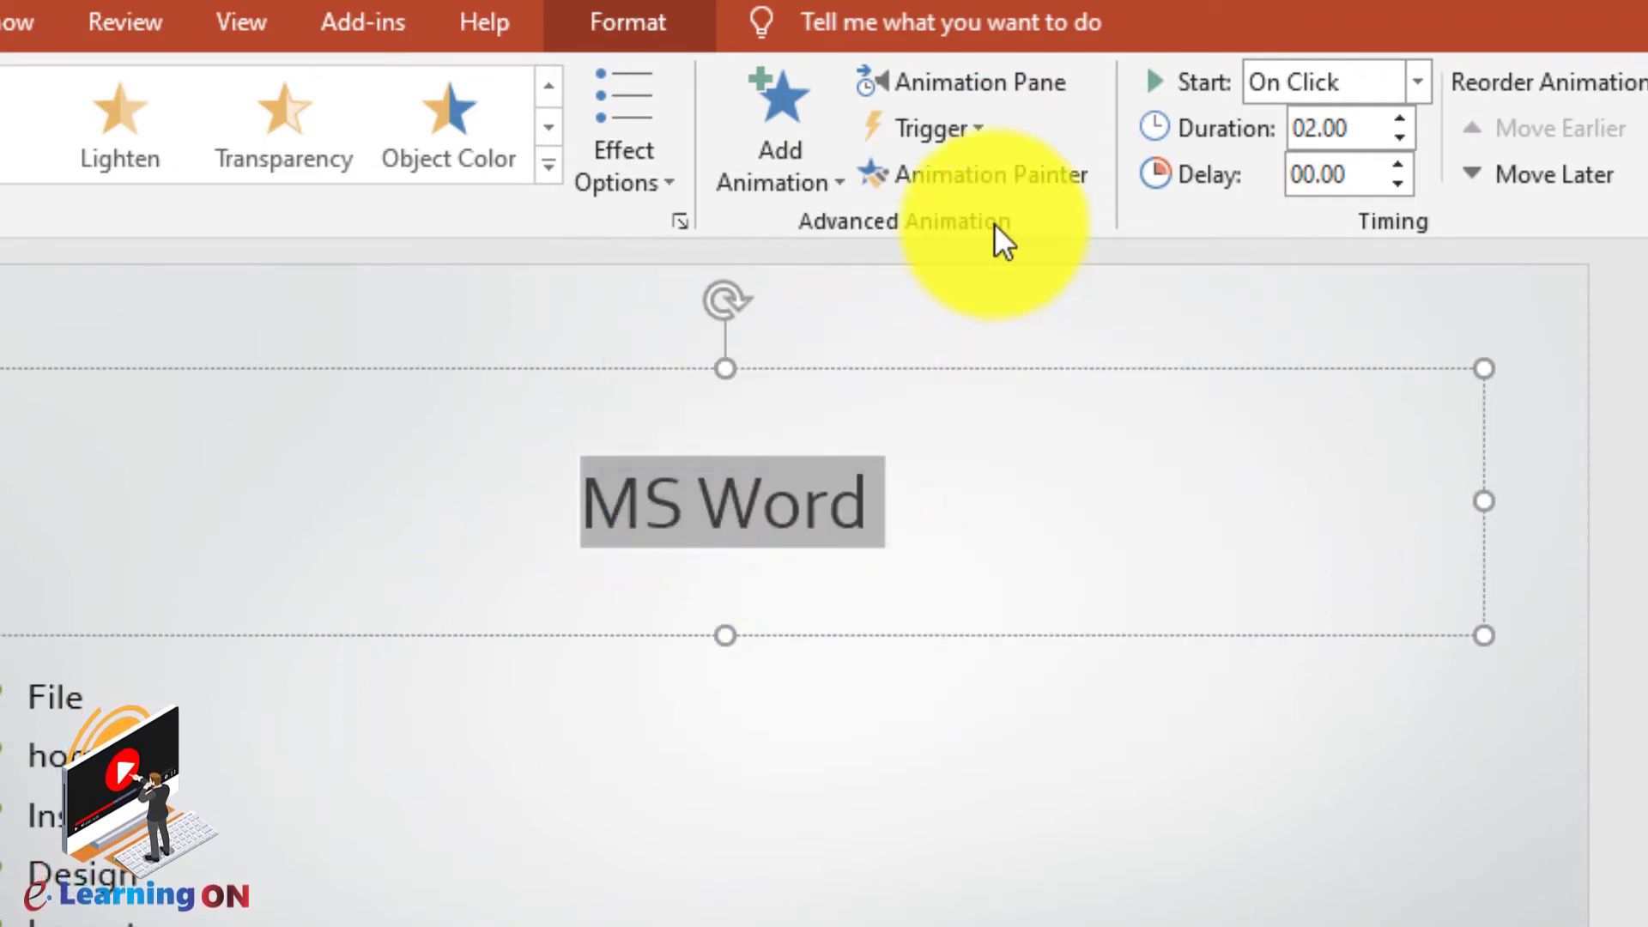
click(993, 174)
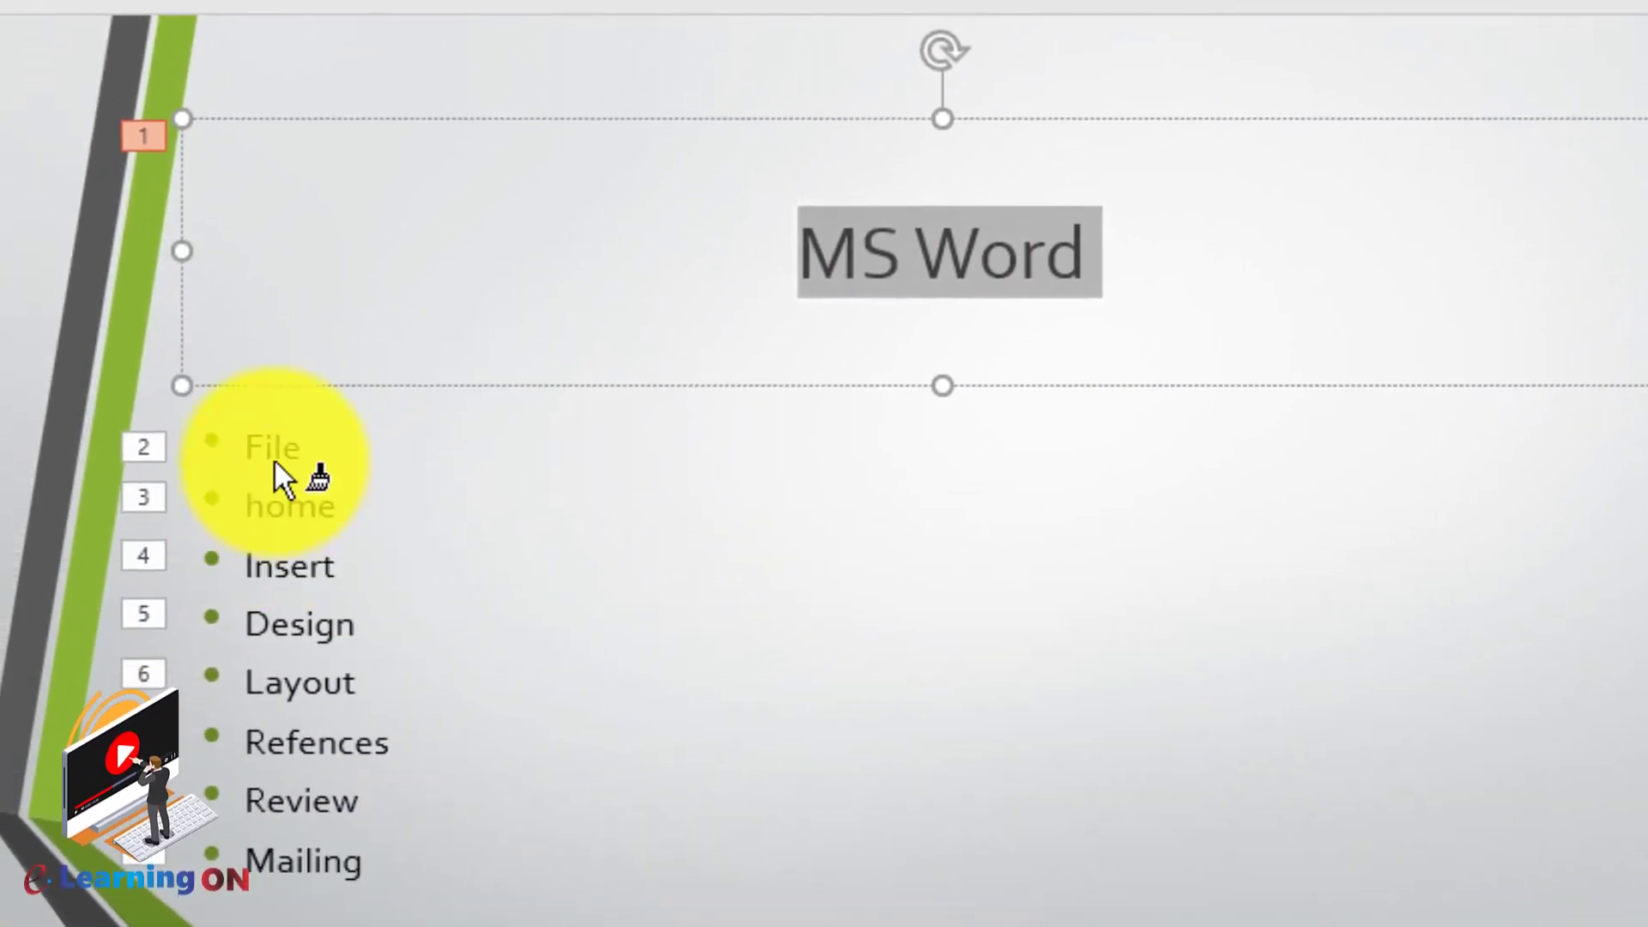
click(256, 451)
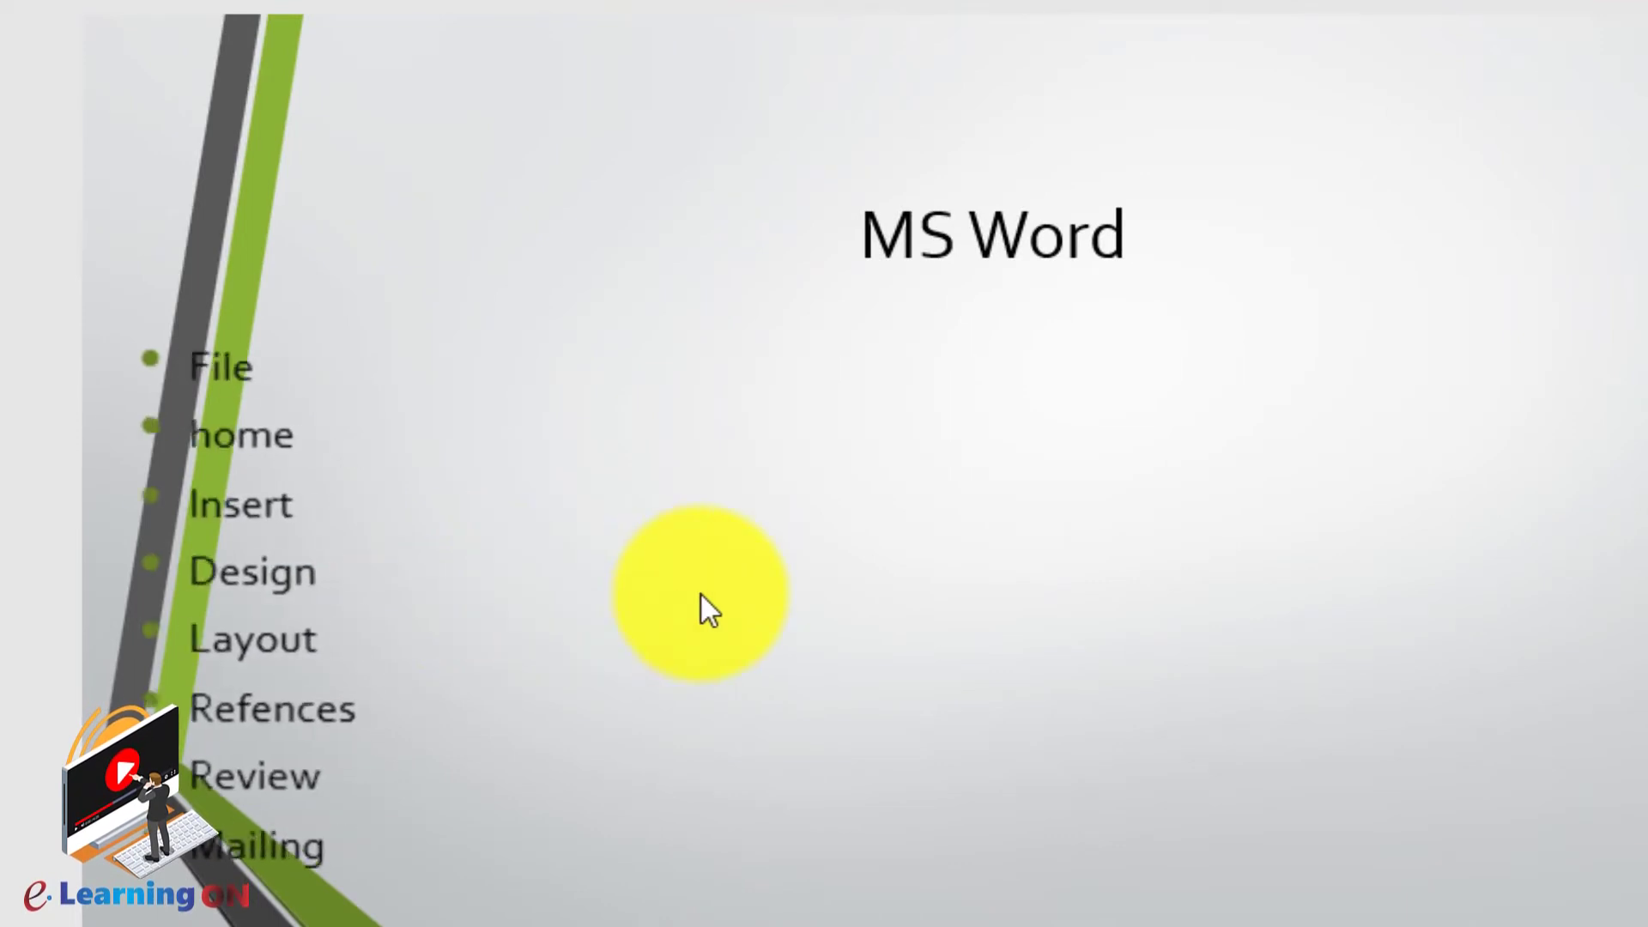
- In the Animation Pane, set the MS Word title's Grow/Shrink to animate text By word
click(754, 584)
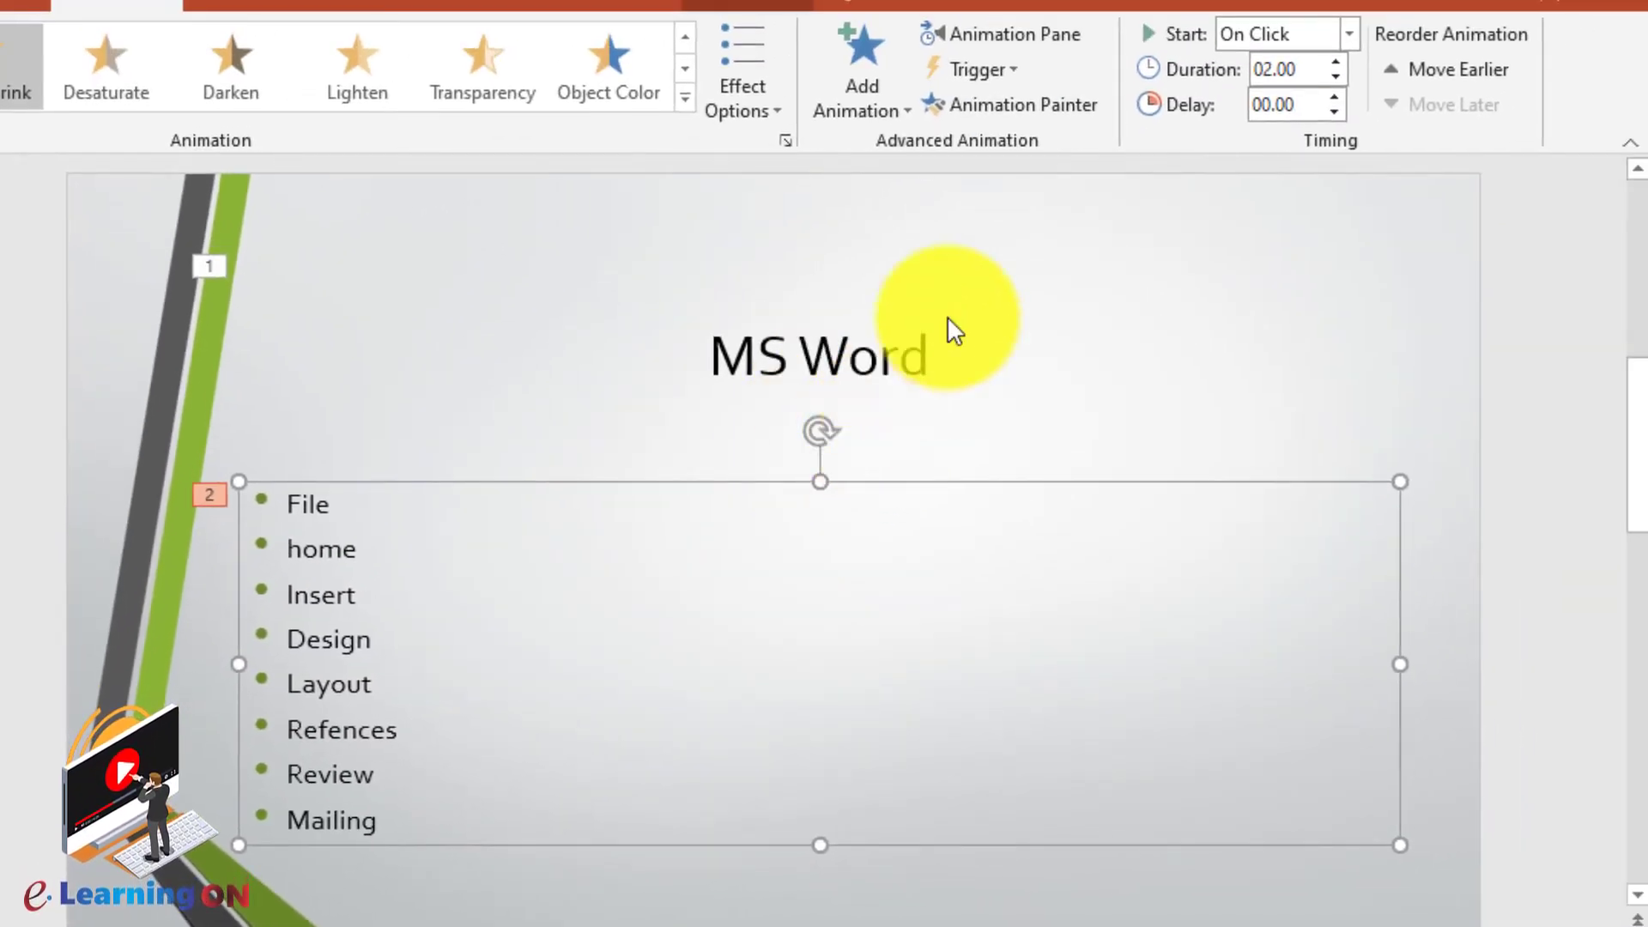
click(1006, 33)
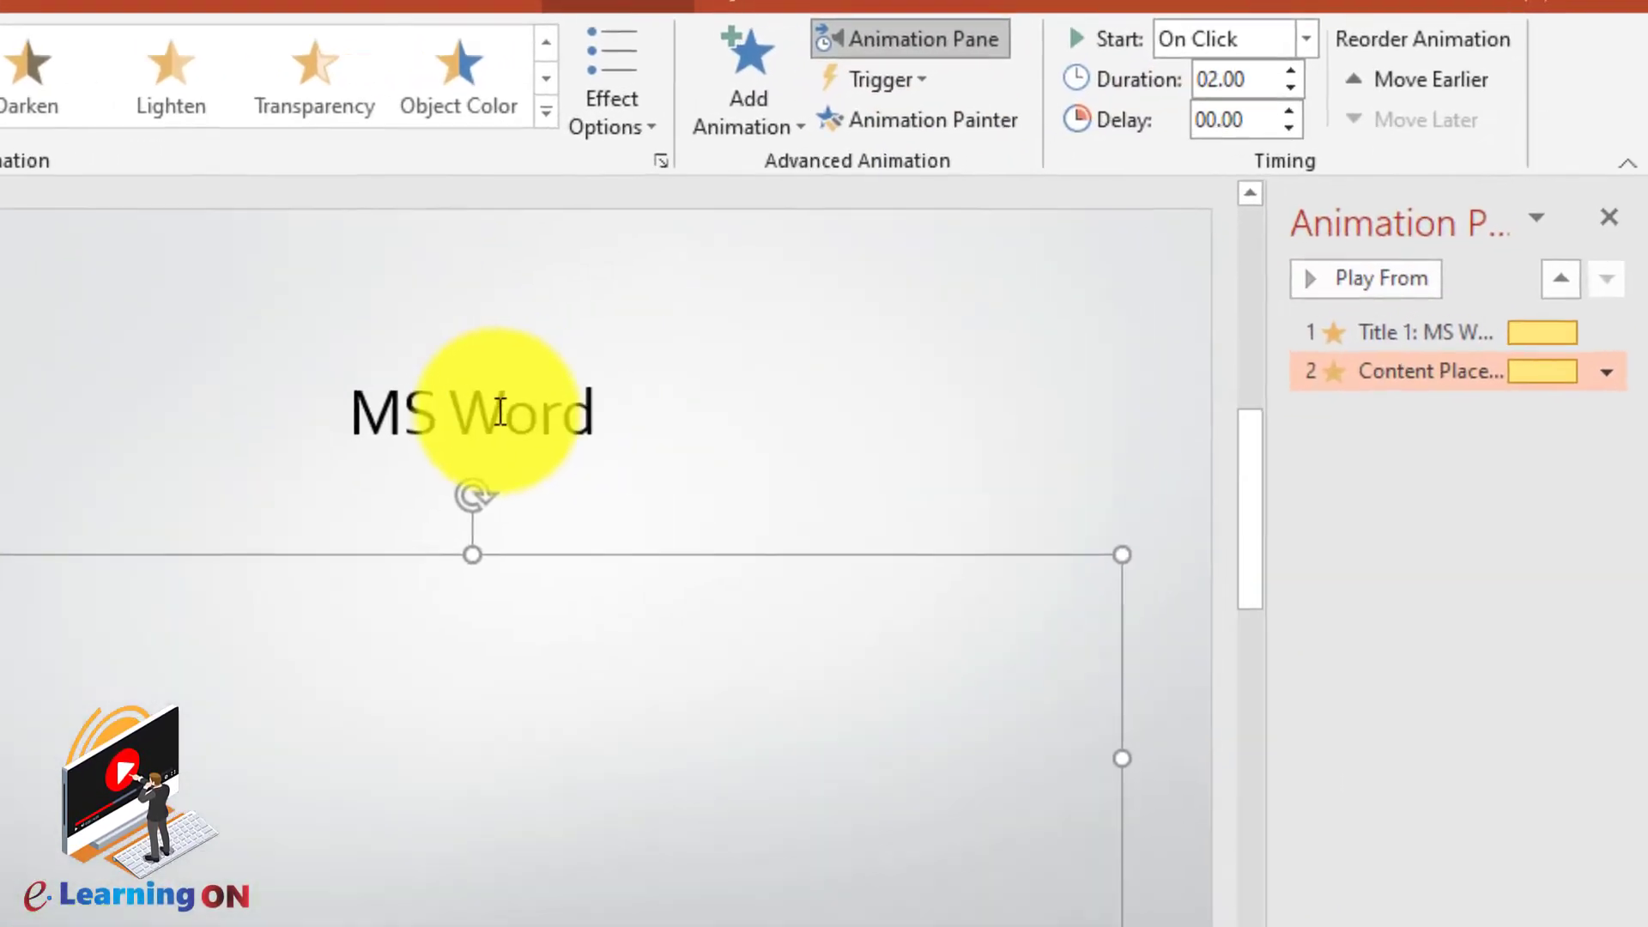
click(645, 361)
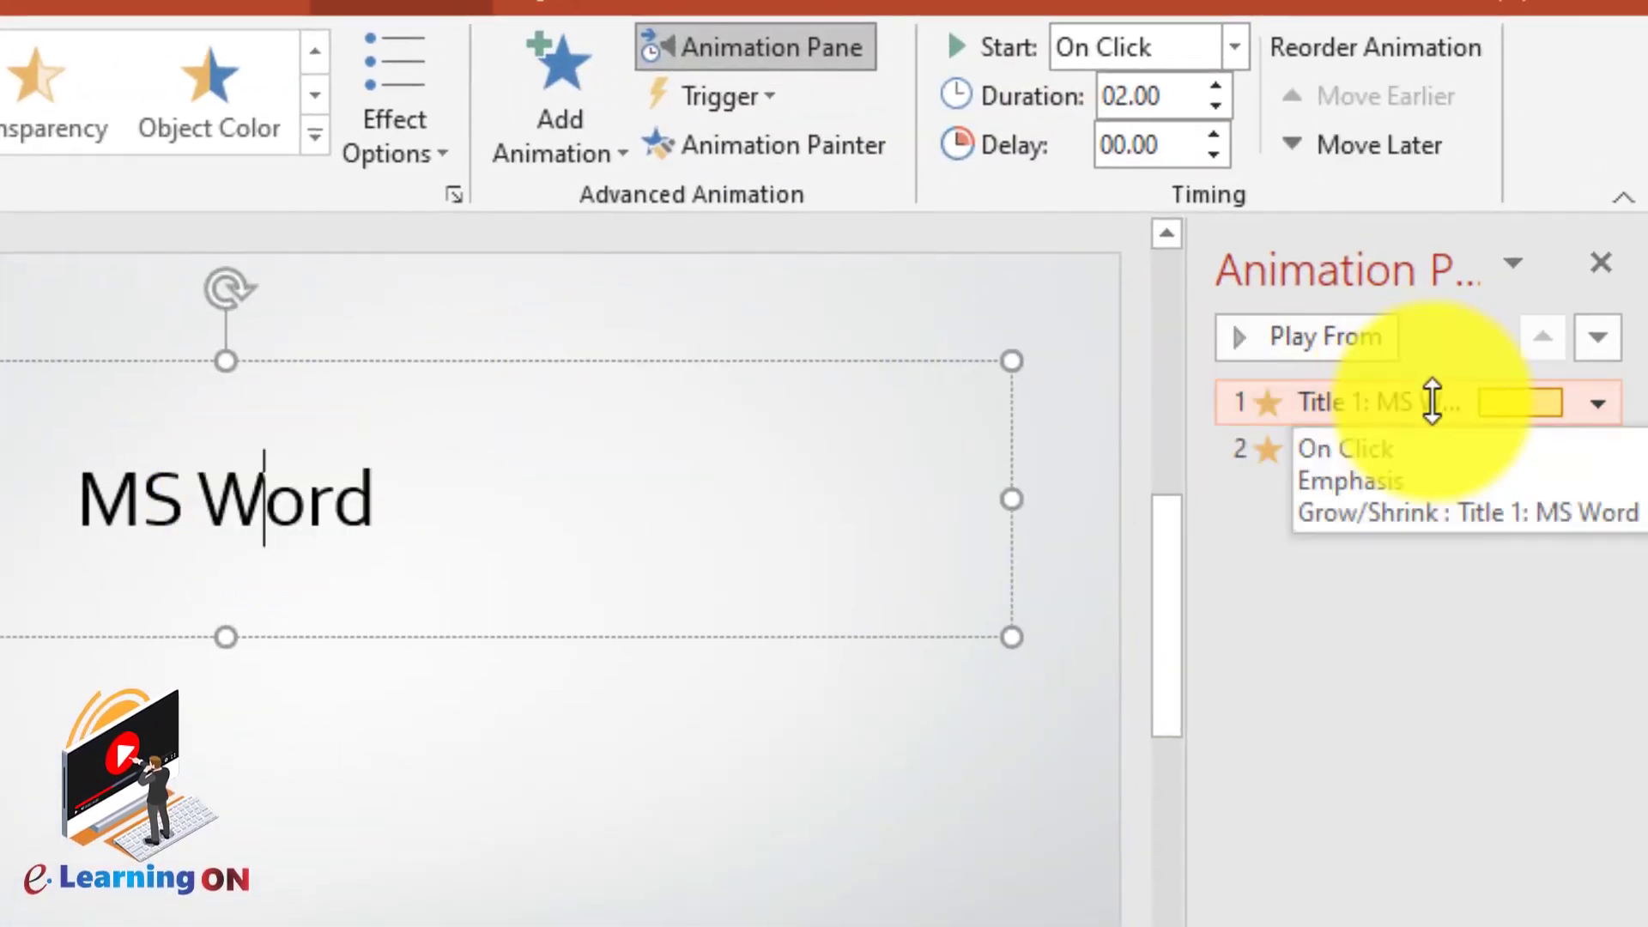
double_click(1431, 398)
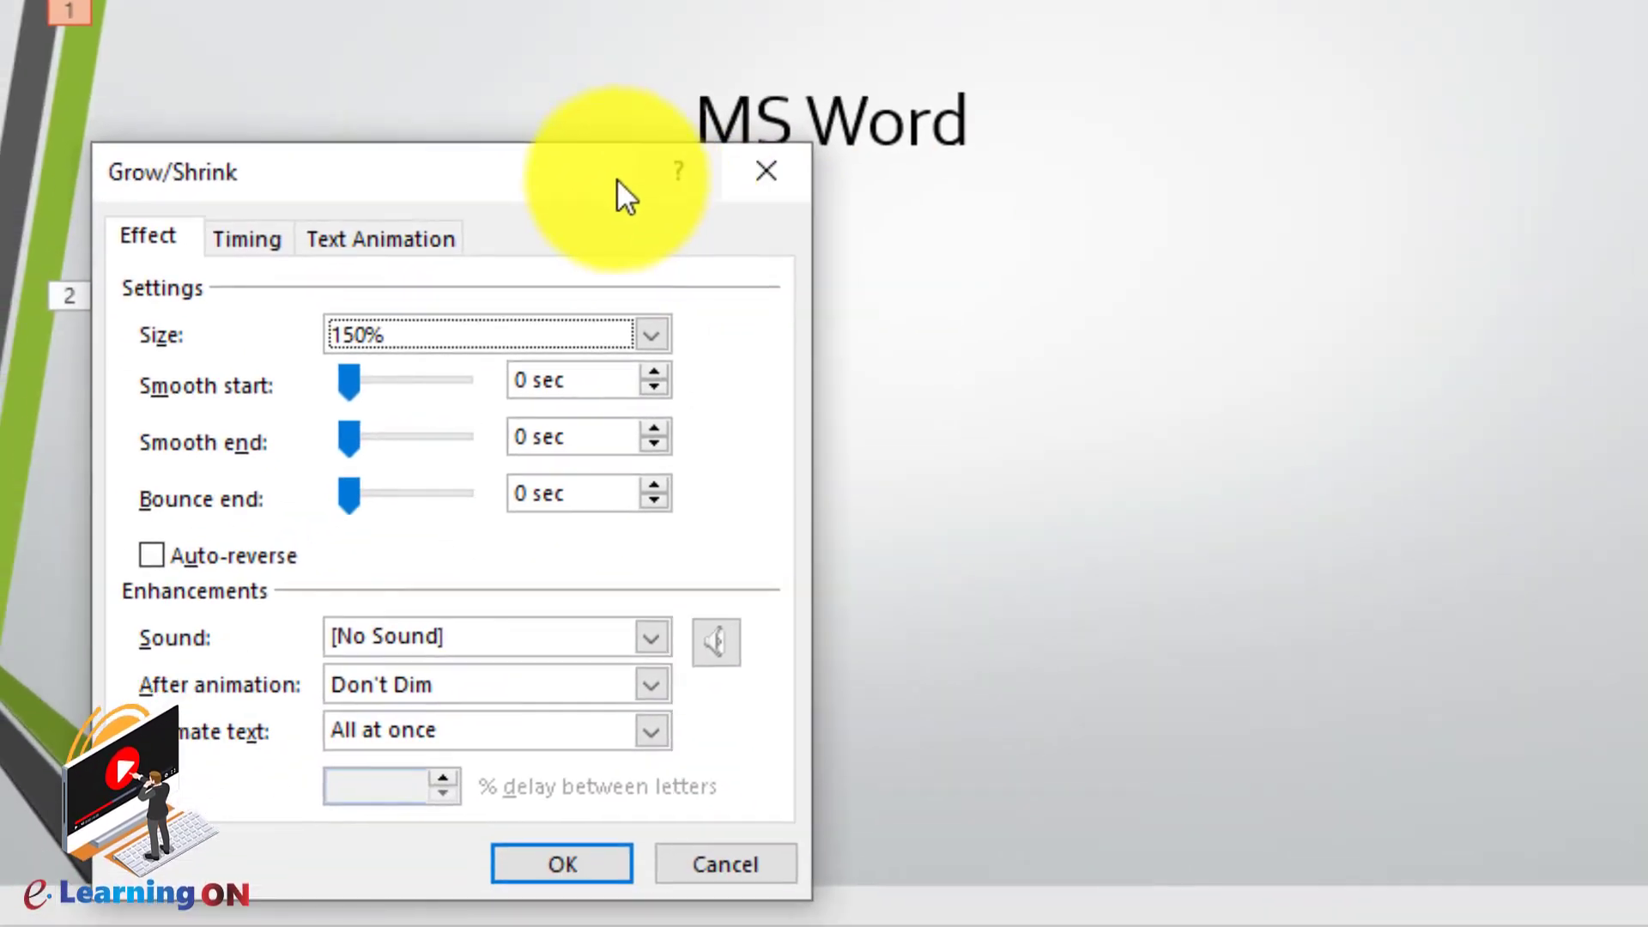
drag(304, 382, 1176, 150)
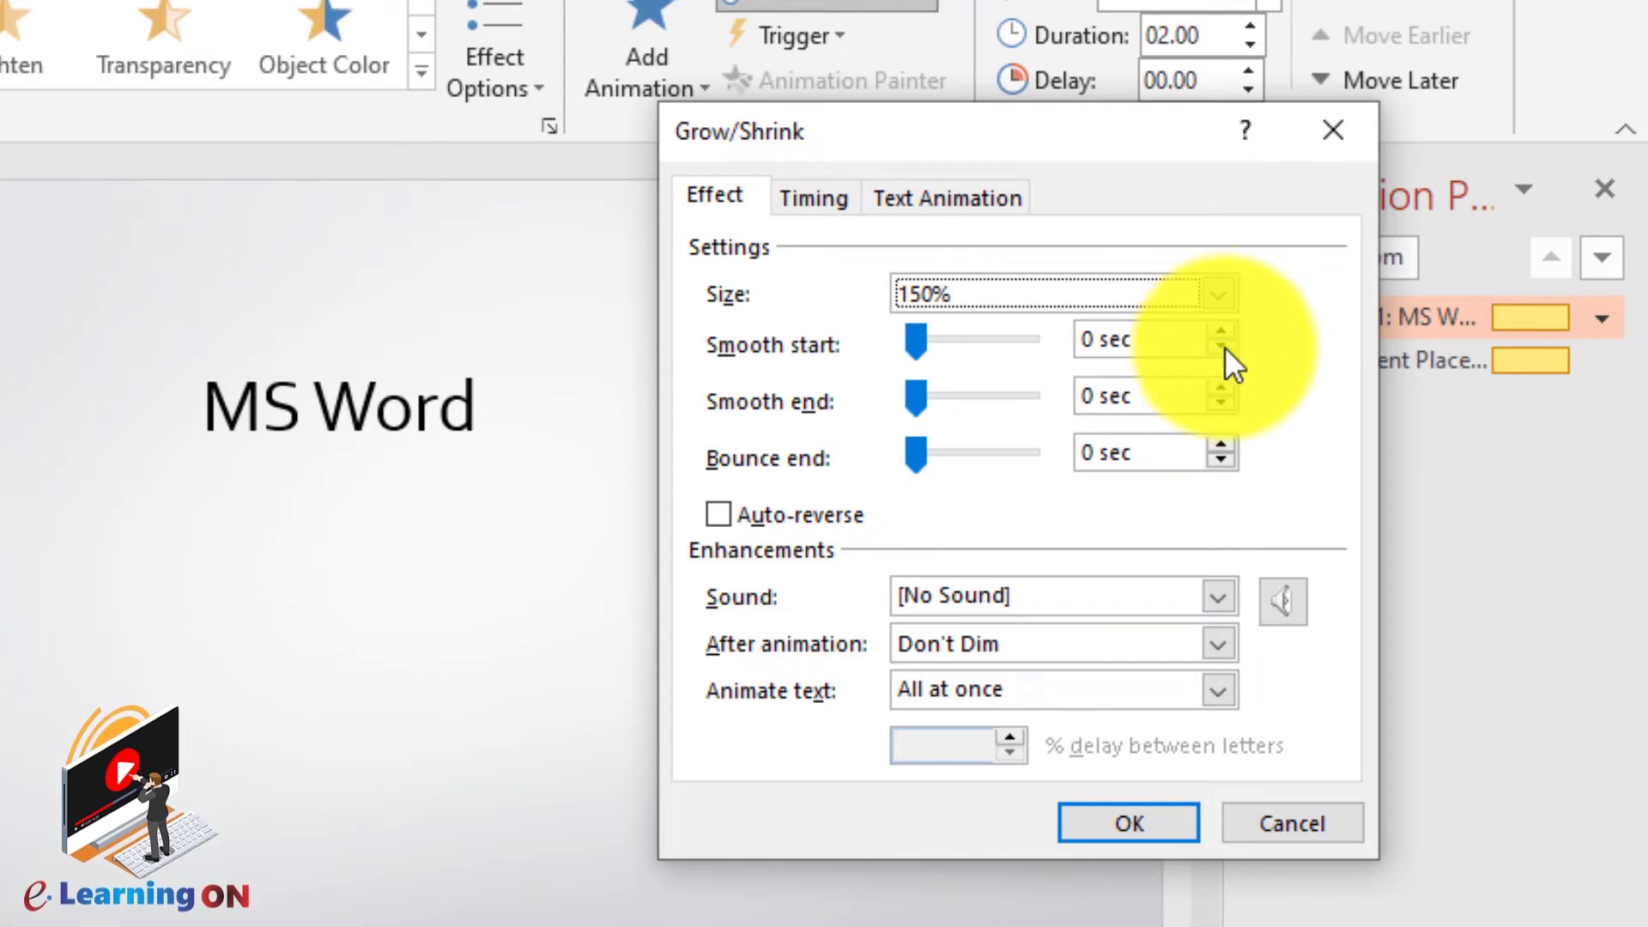
click(937, 689)
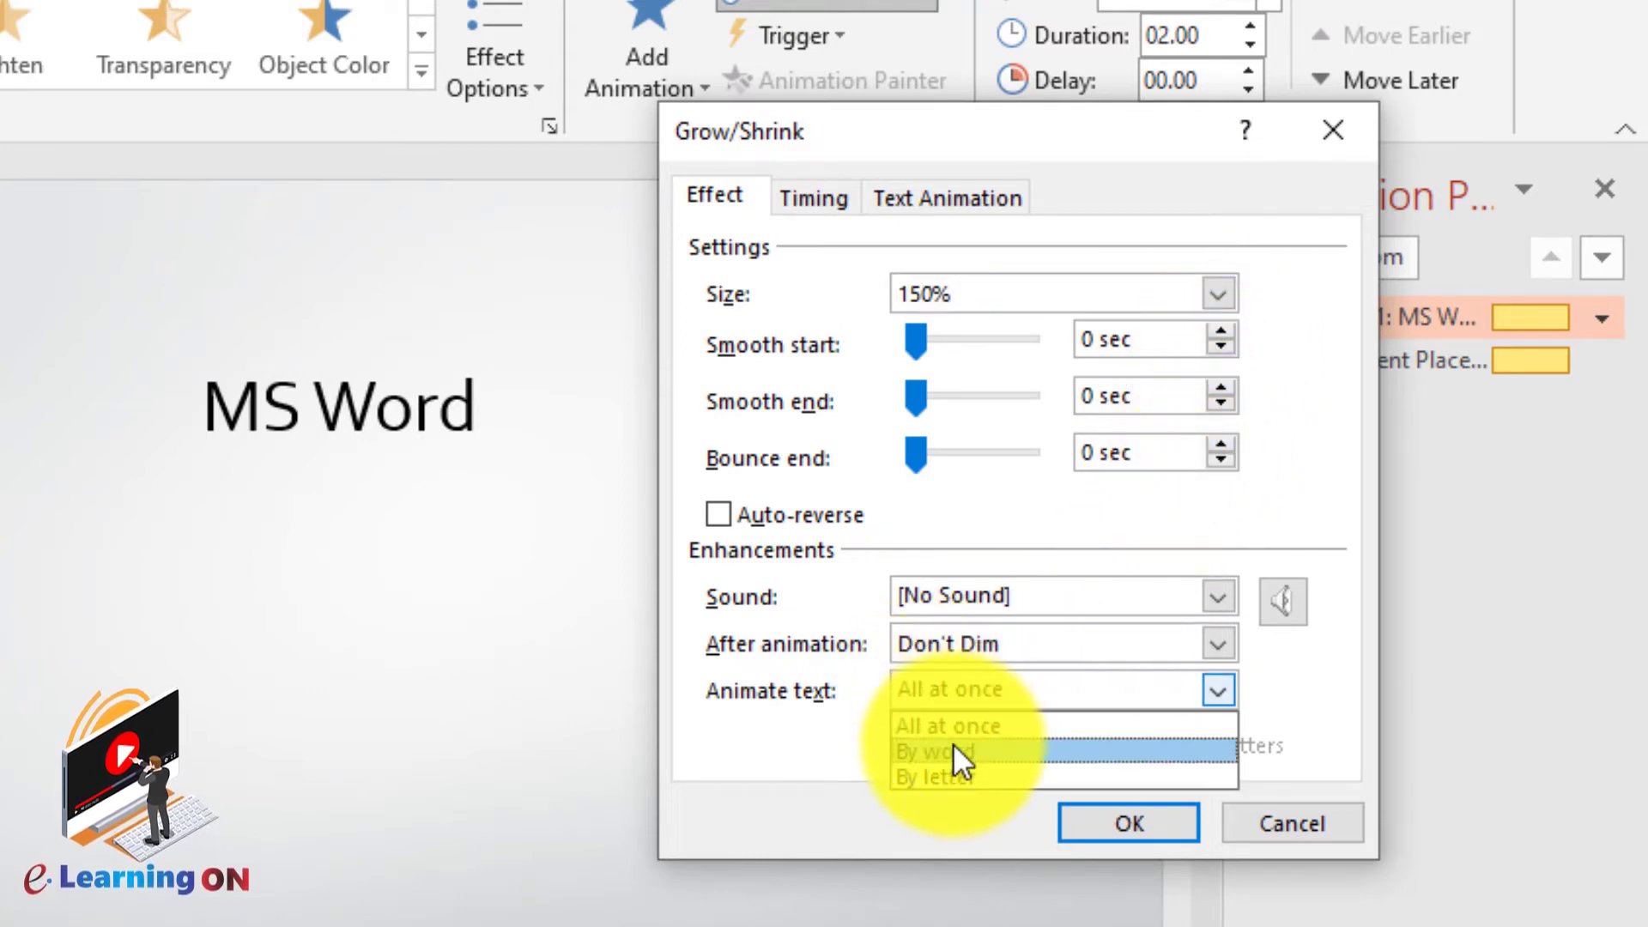
click(953, 743)
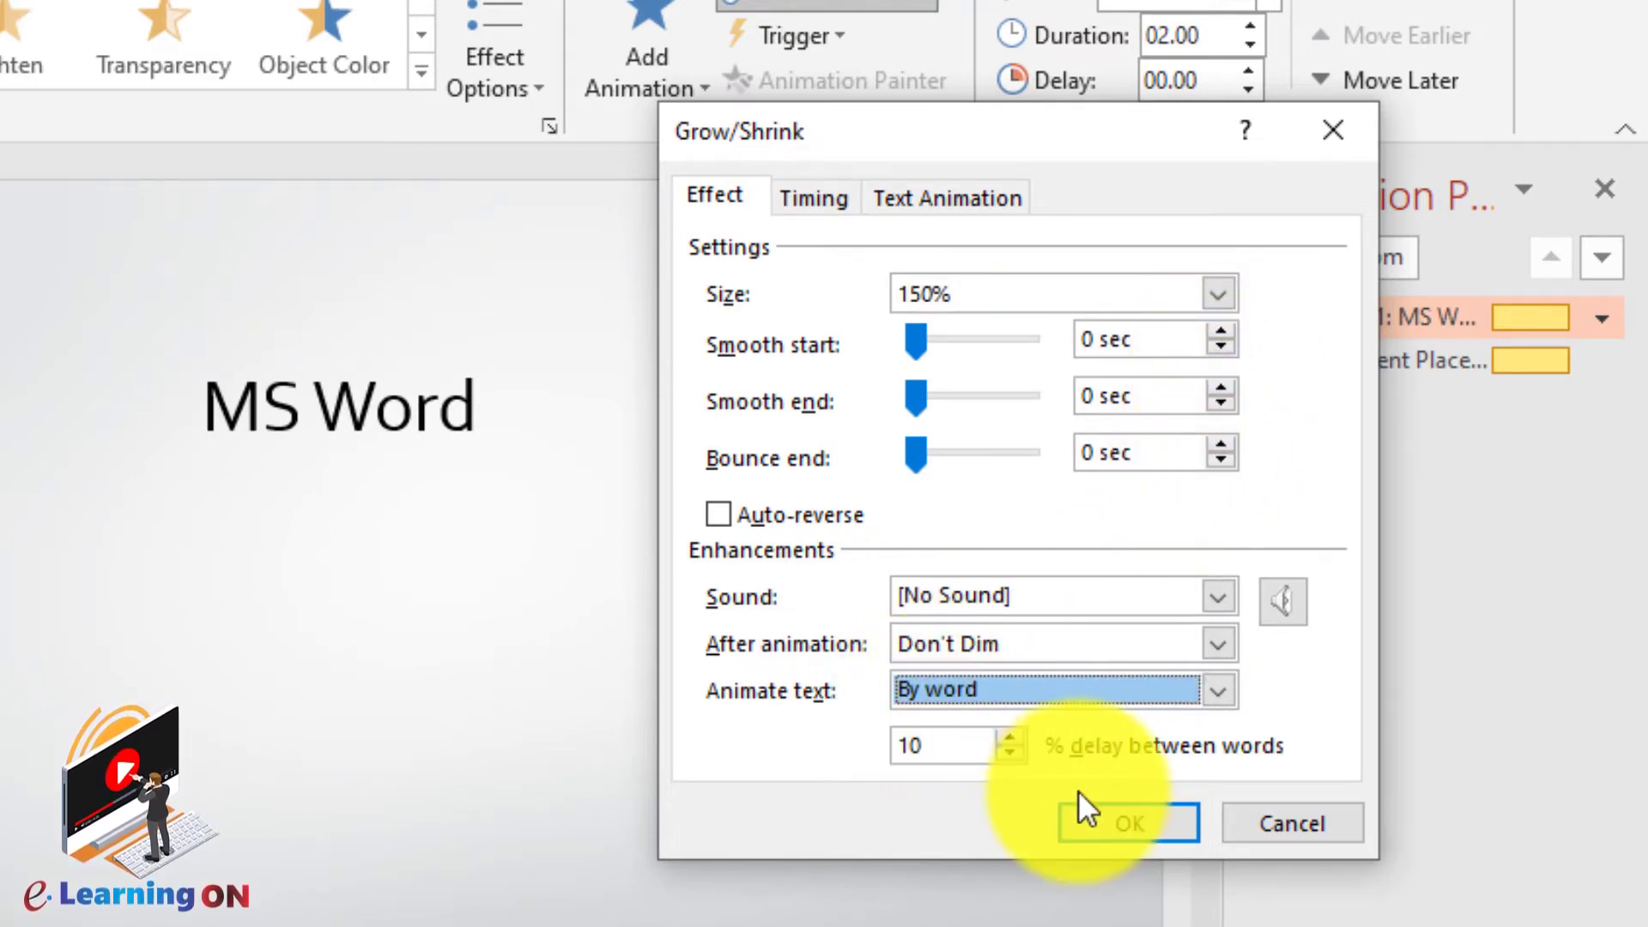
click(1108, 837)
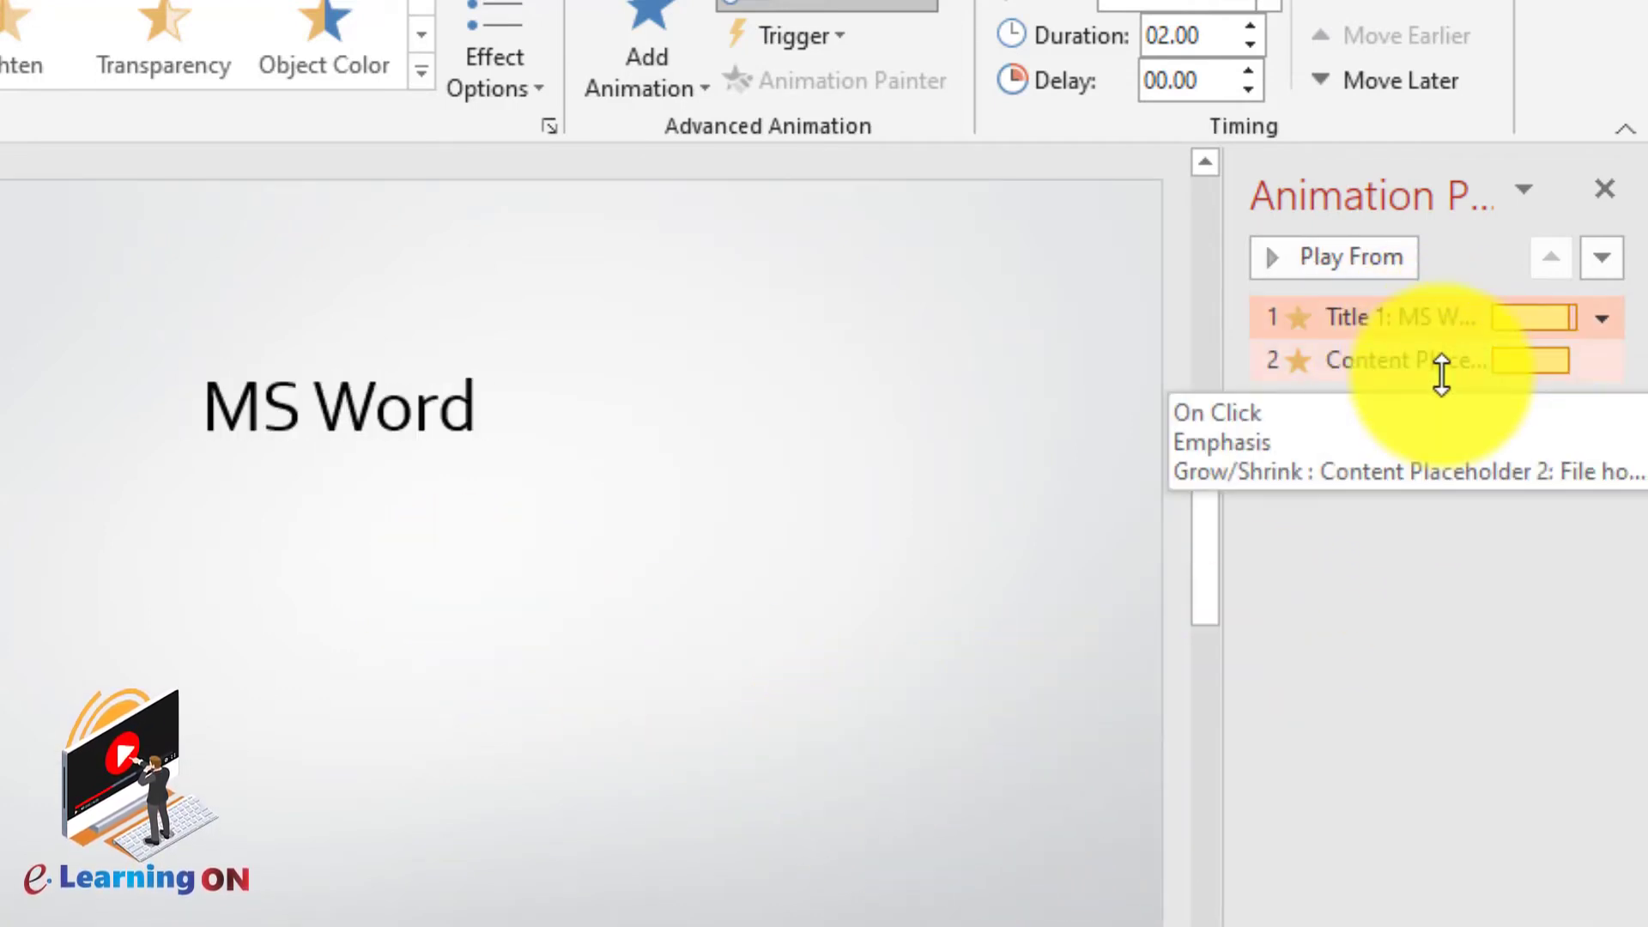
- Set the bullet list's Grow/Shrink to start With Previous and animate text By letter
double_click(1408, 367)
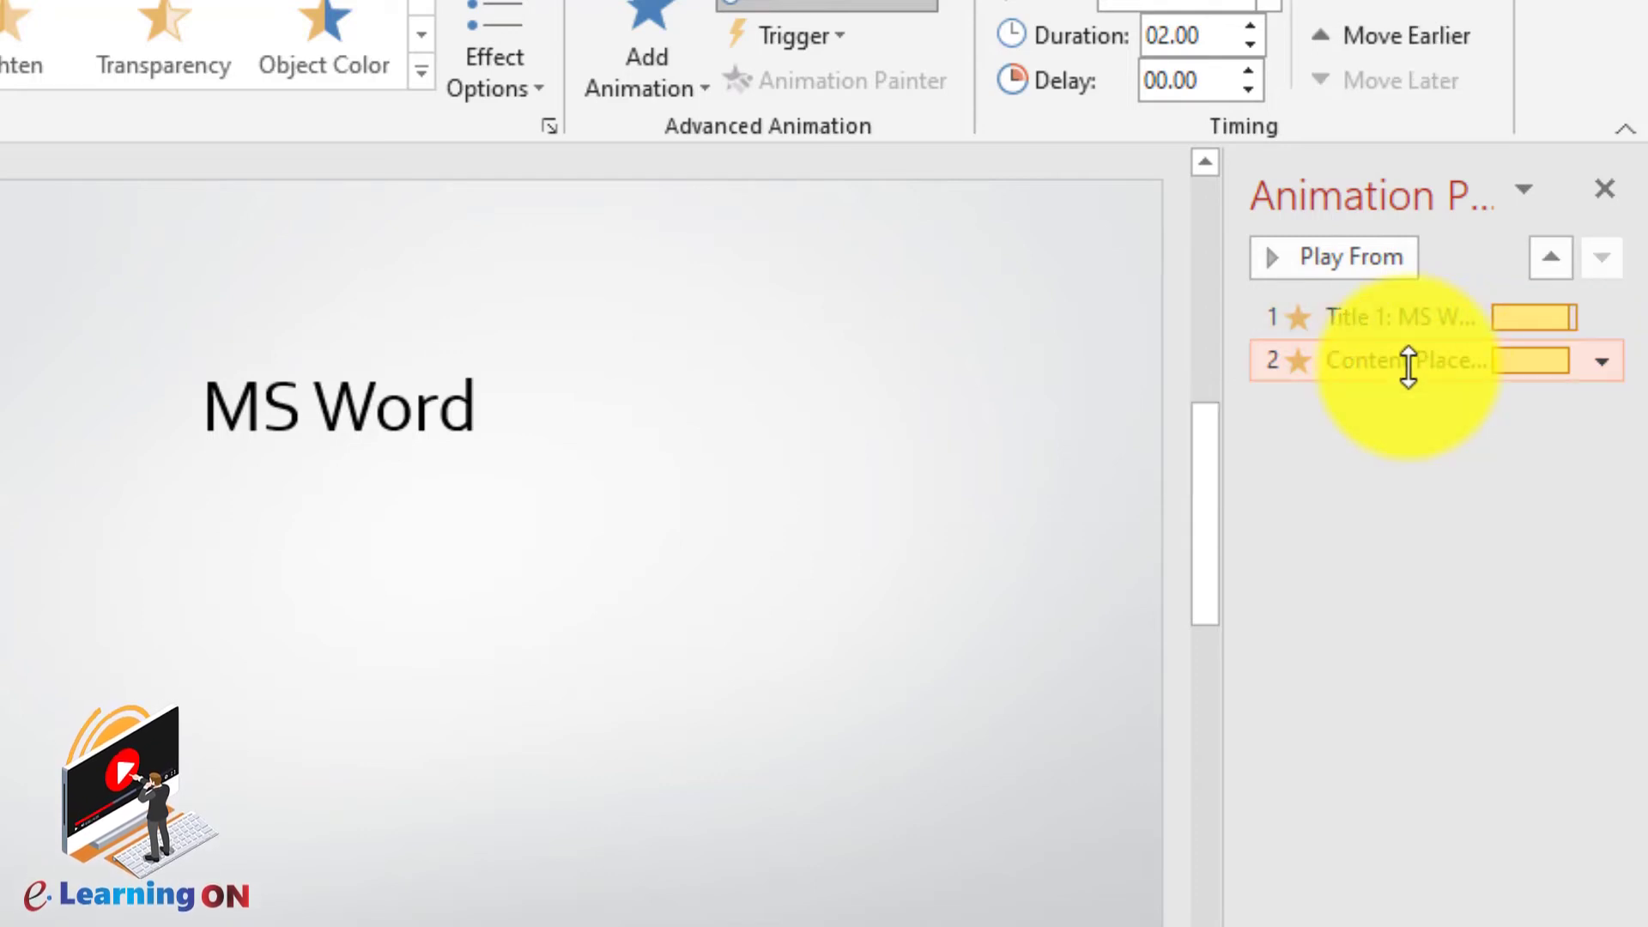
click(804, 211)
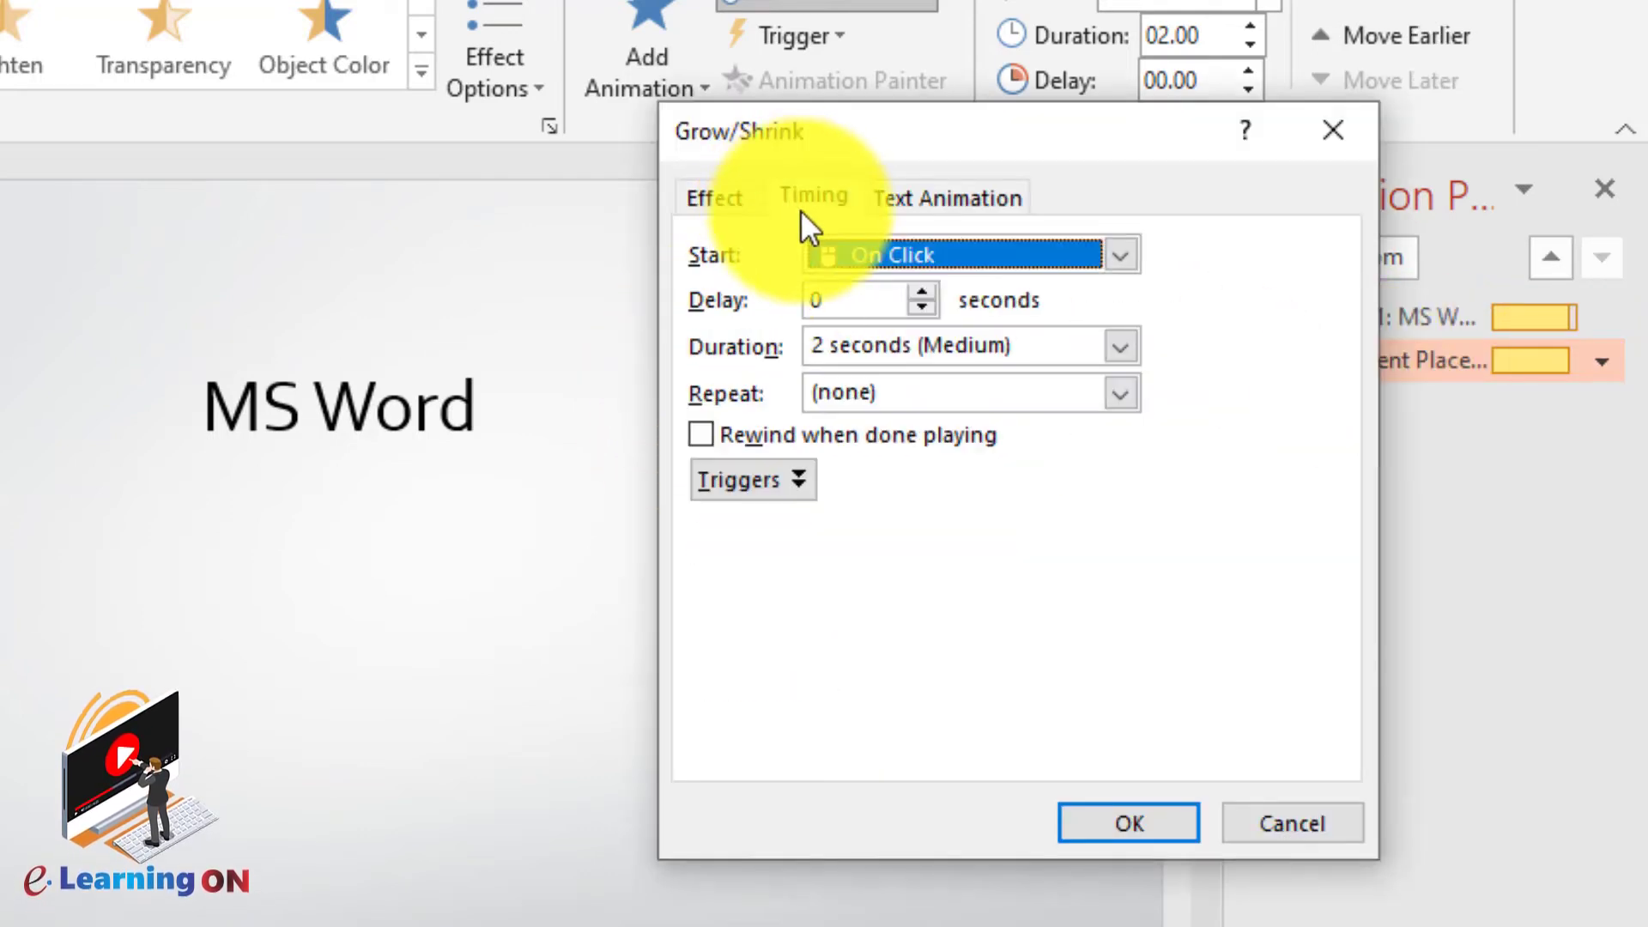
click(913, 260)
click(939, 323)
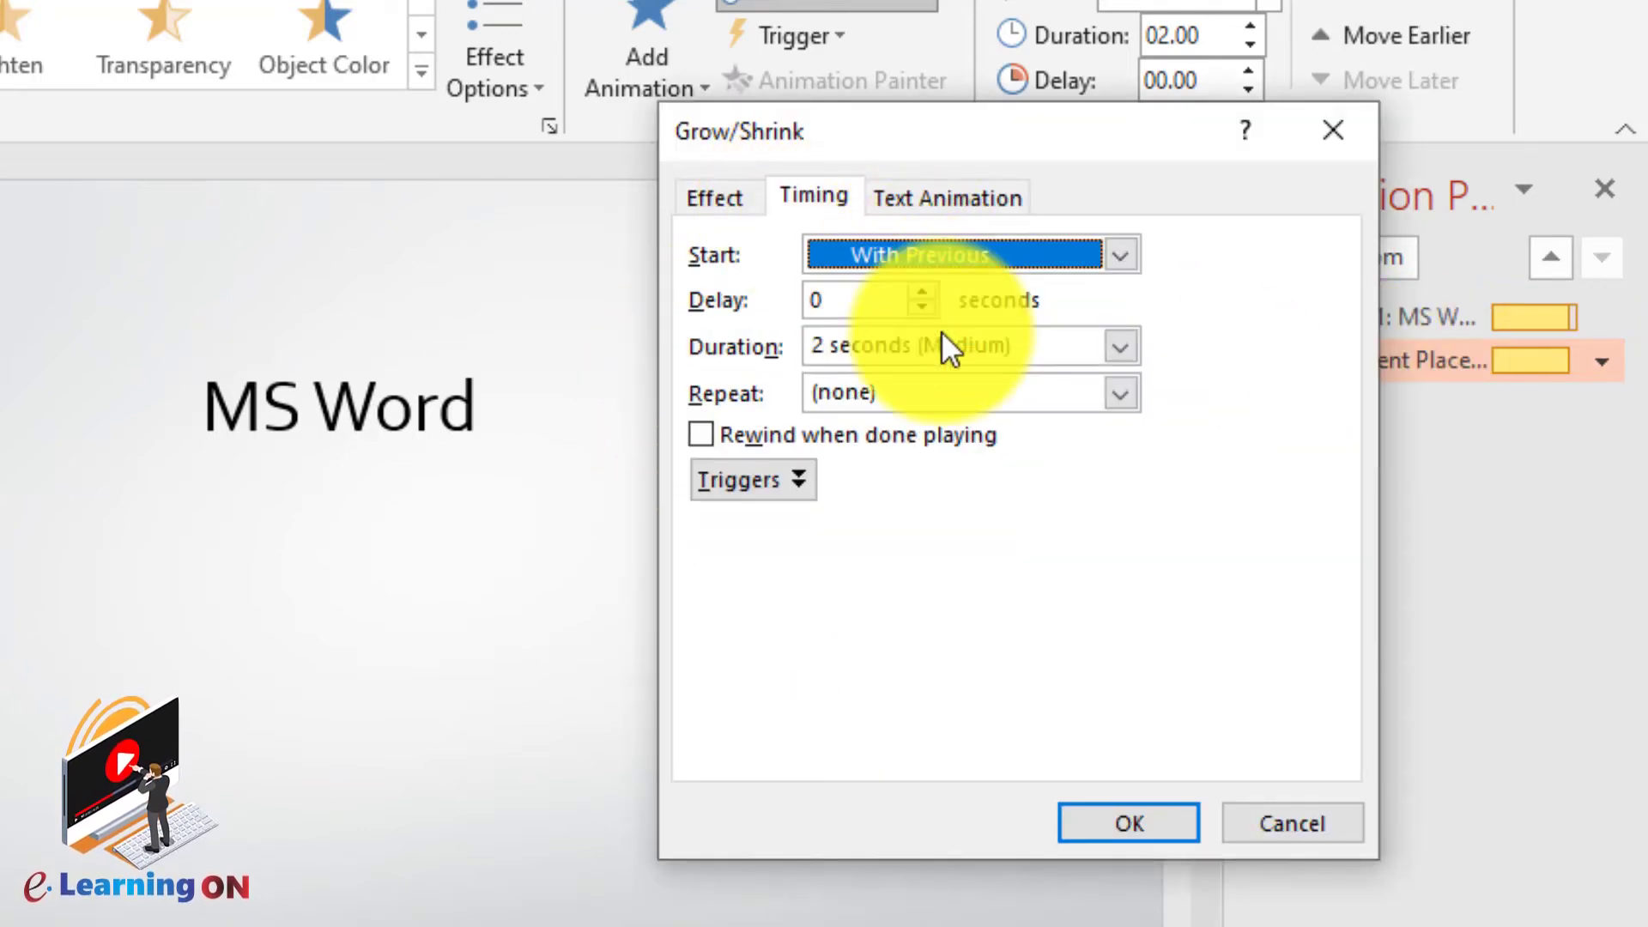
click(934, 199)
click(718, 200)
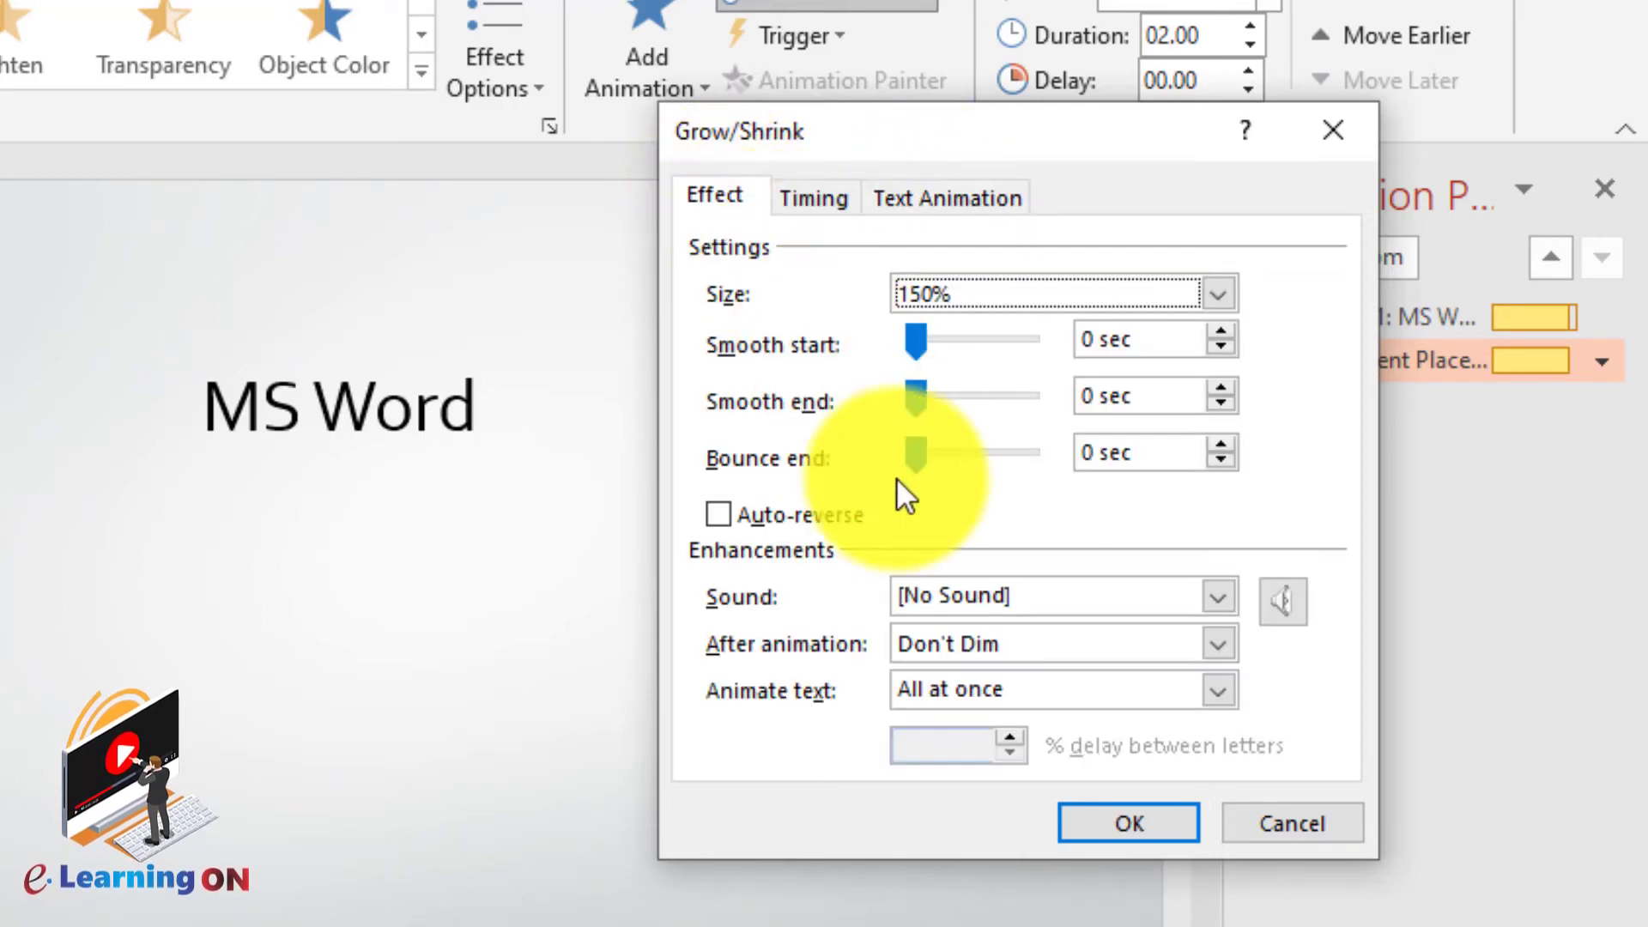
click(945, 694)
click(970, 768)
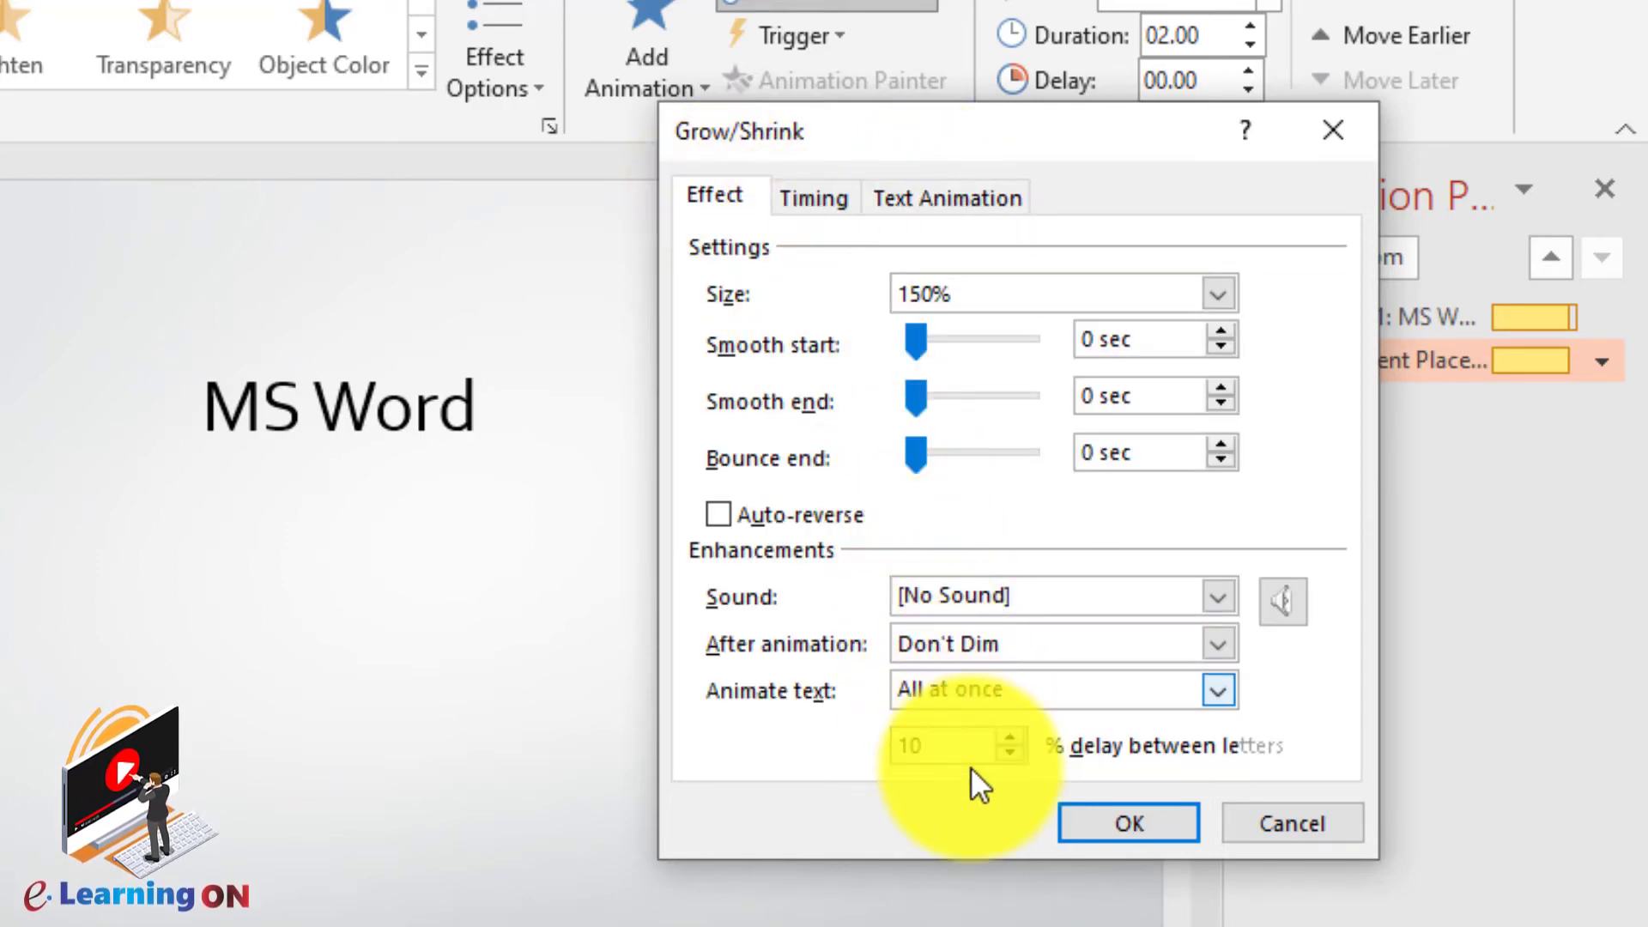
click(1080, 820)
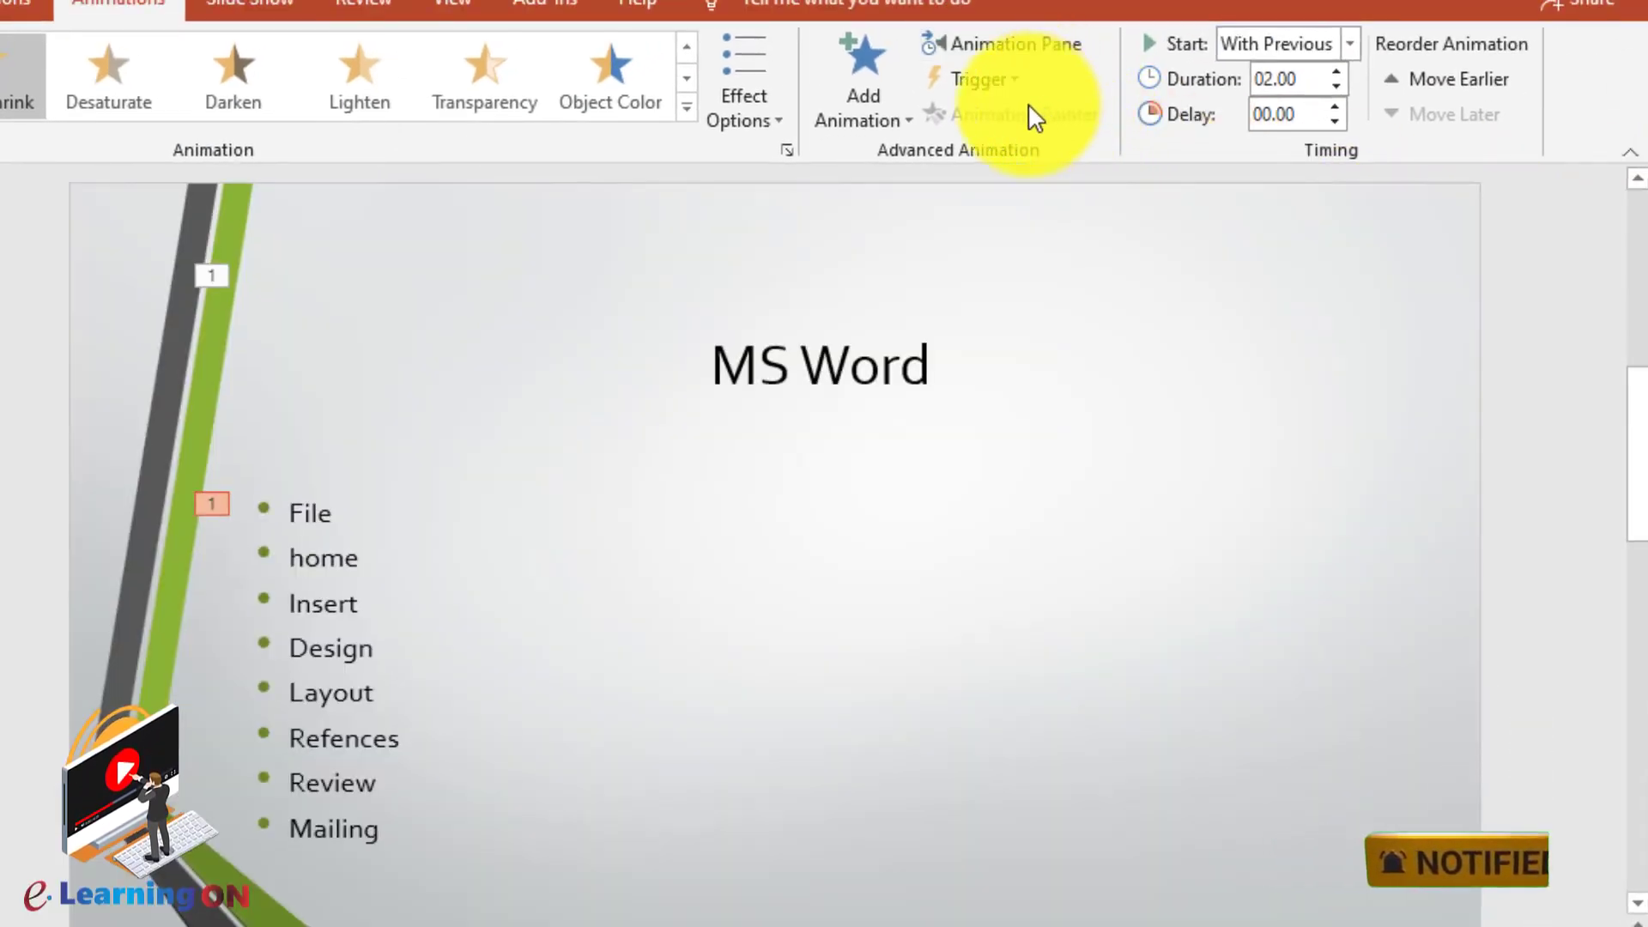
- Leave the trigger unset and set the bullet animation's duration to 02.50, keeping Start as With Previous
click(985, 85)
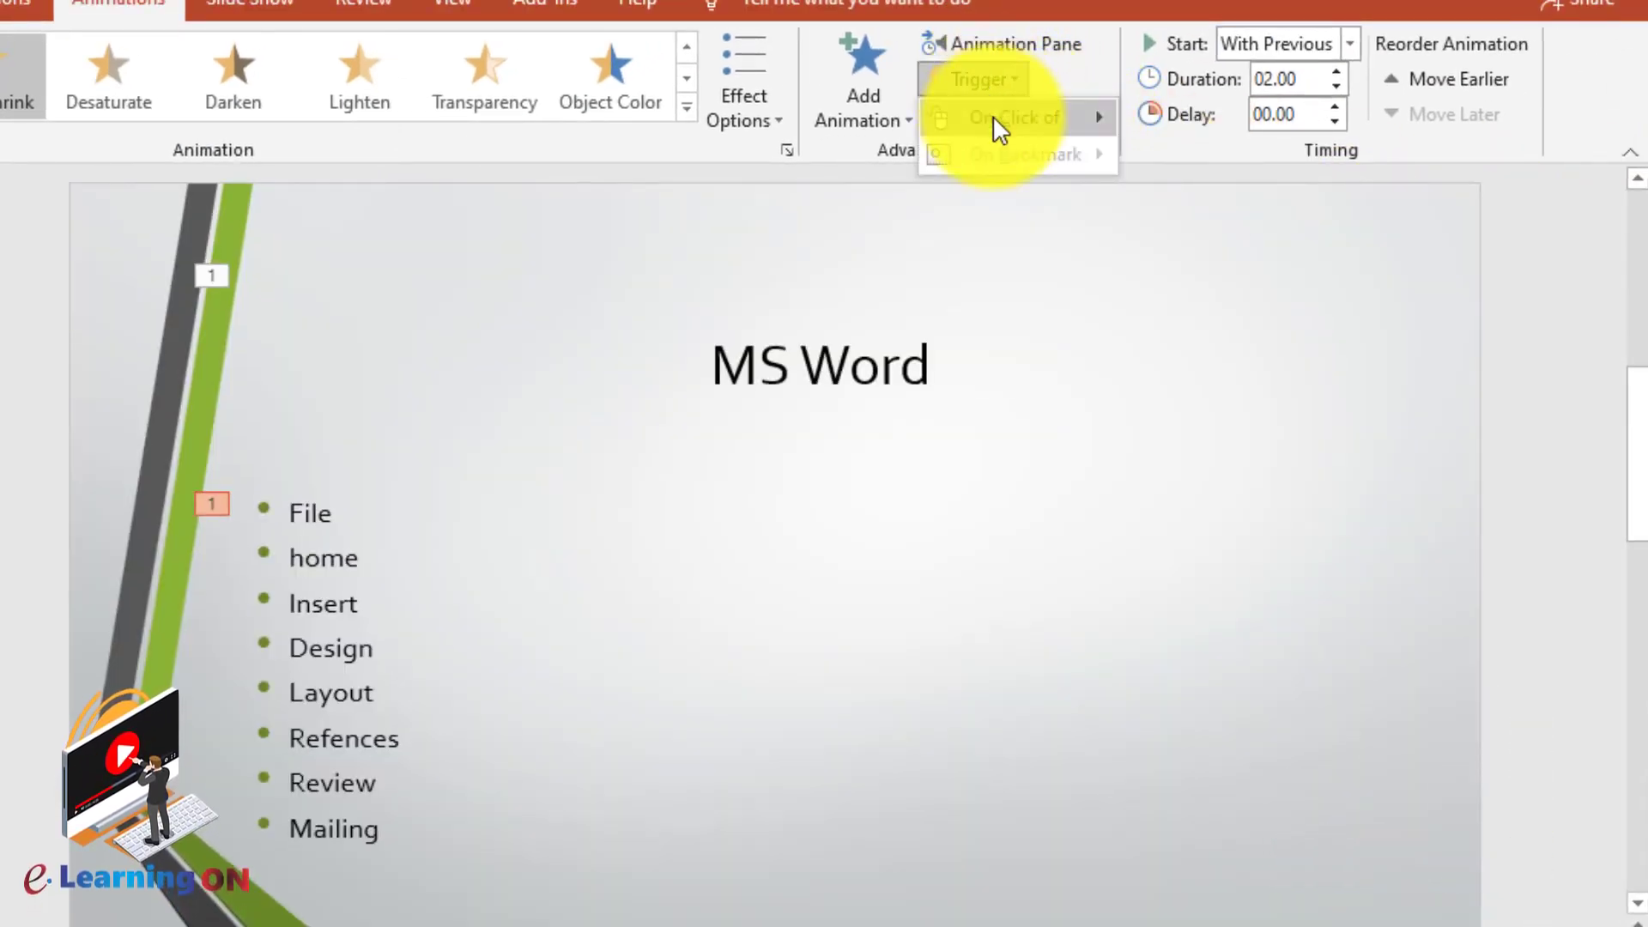
mouse_move(1014, 117)
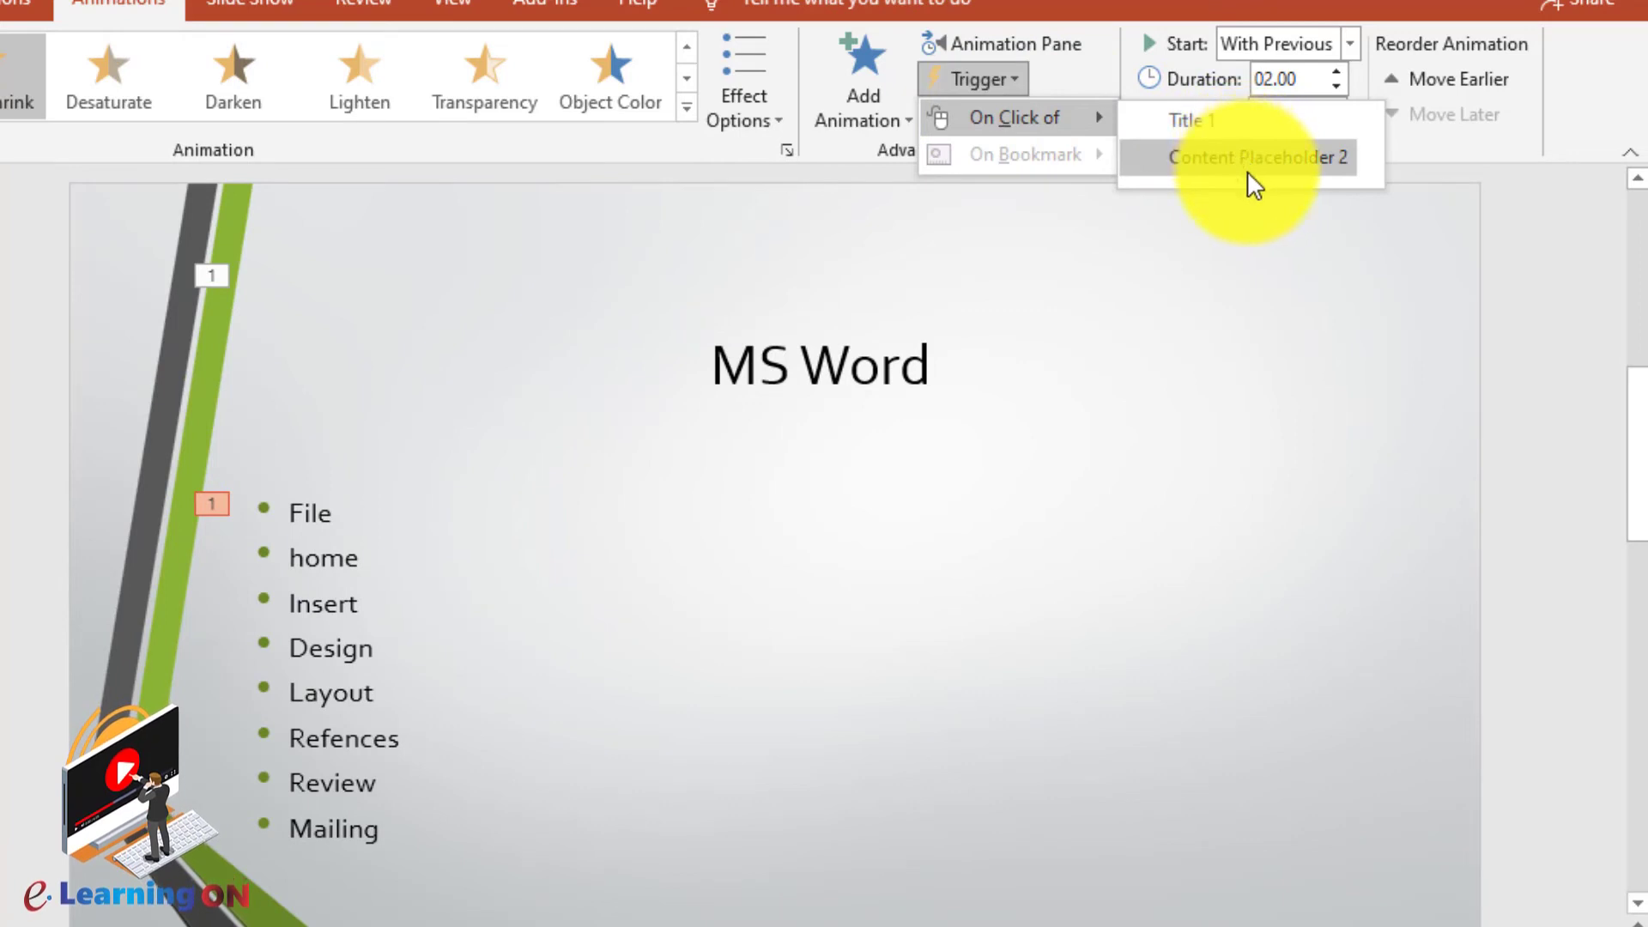
click(904, 343)
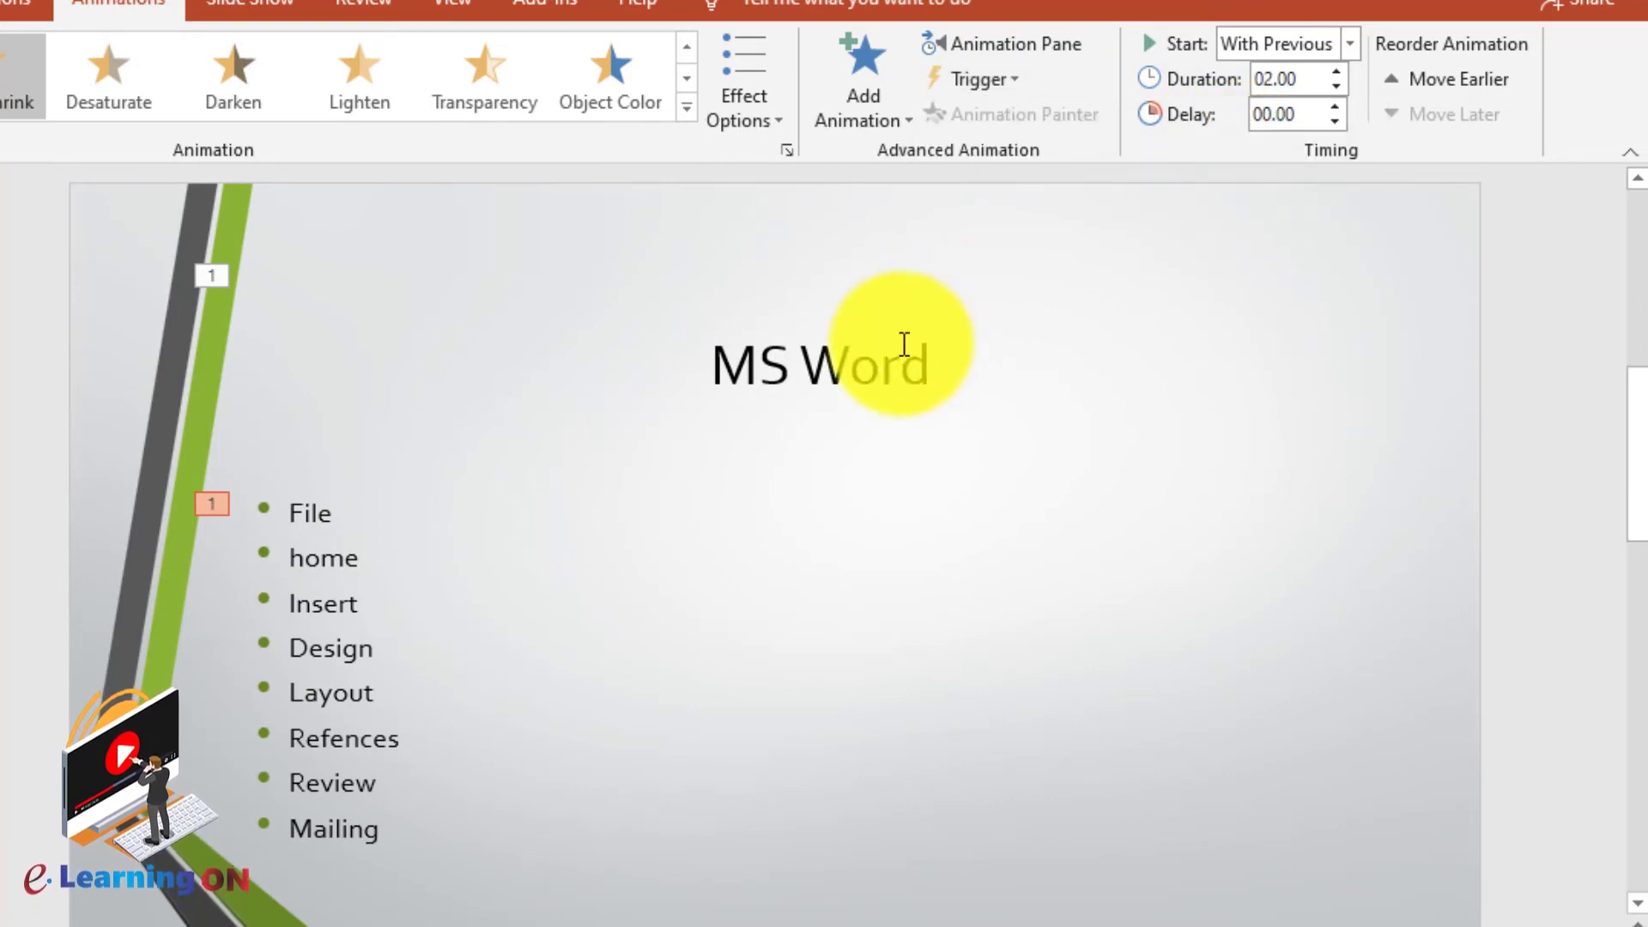
click(1333, 72)
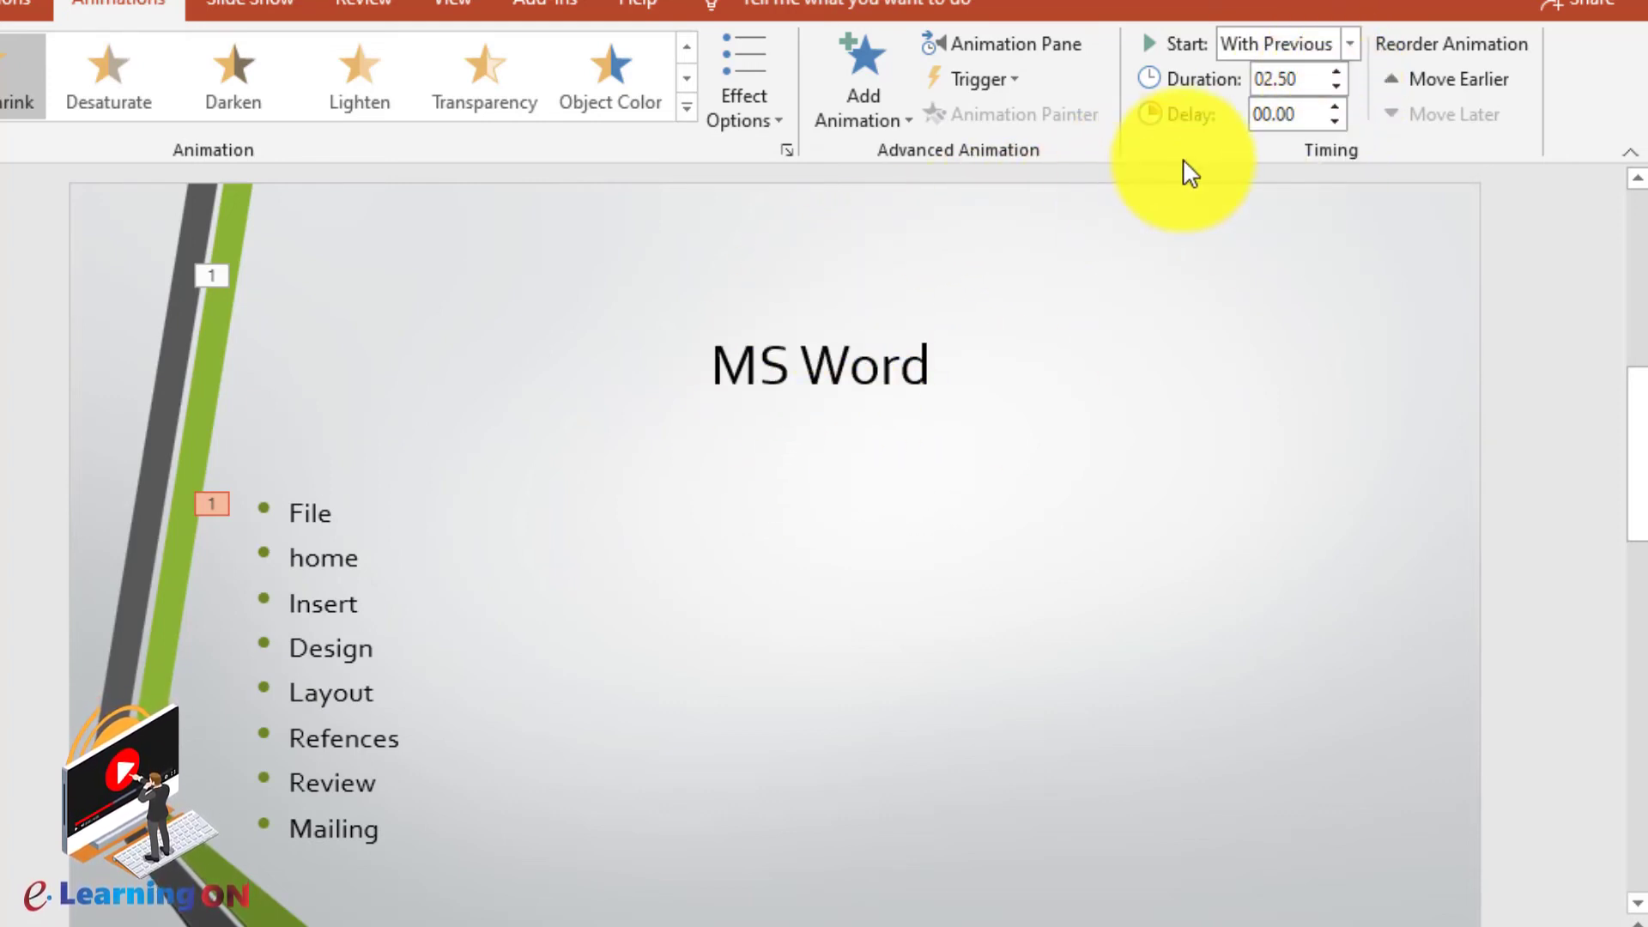
click(1349, 43)
click(1304, 108)
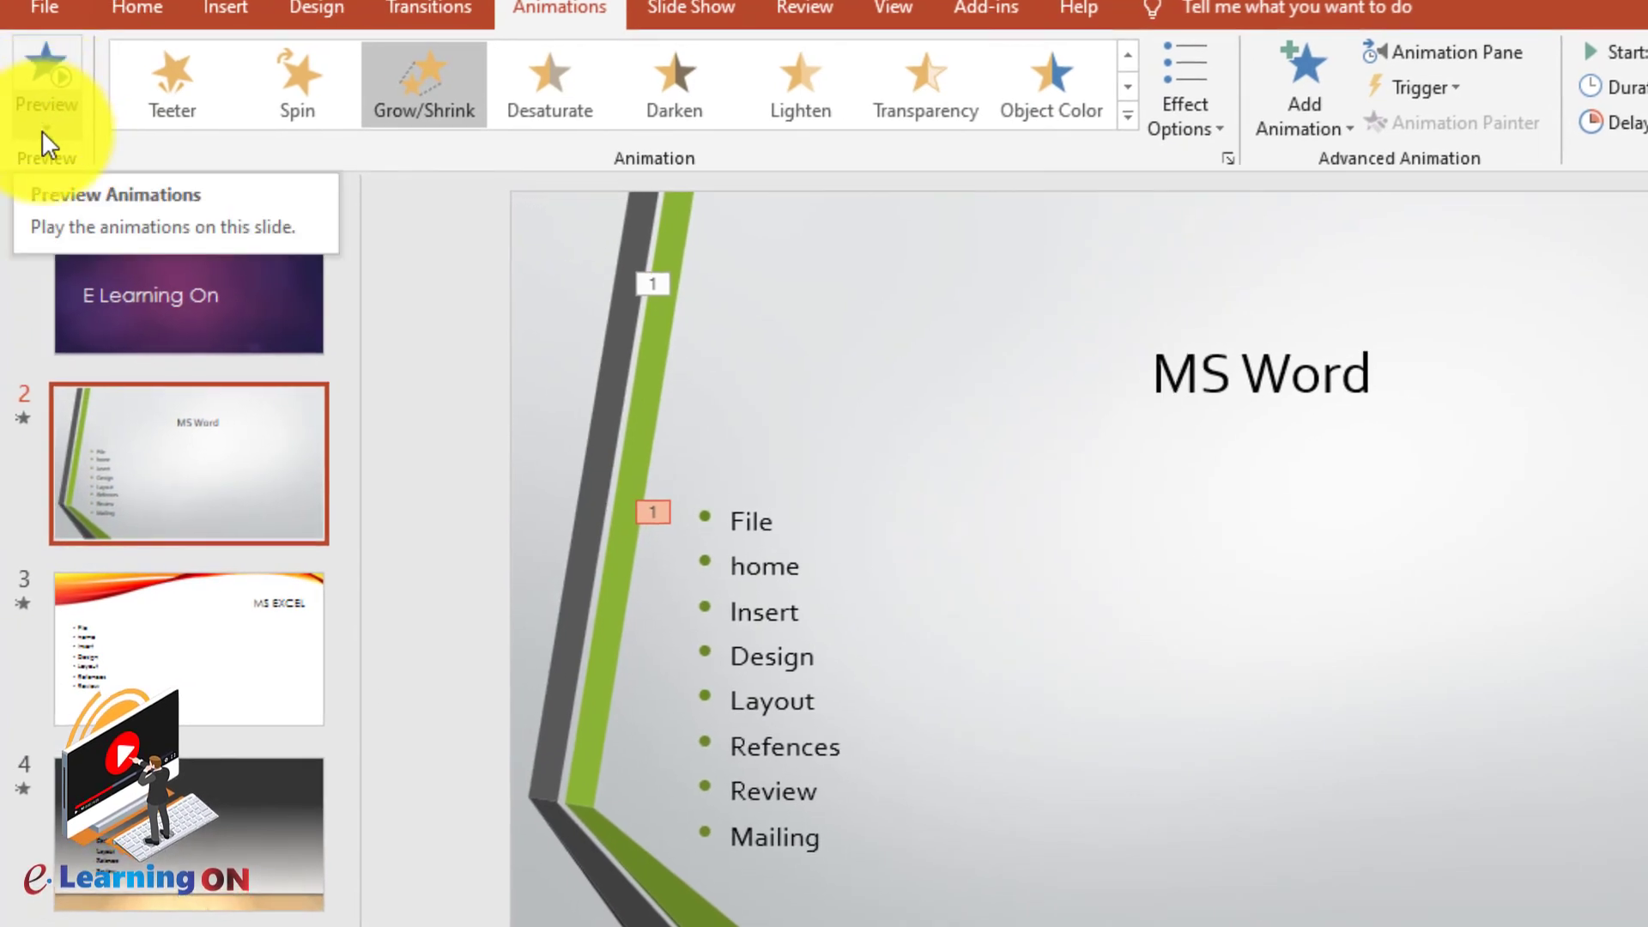
click(43, 77)
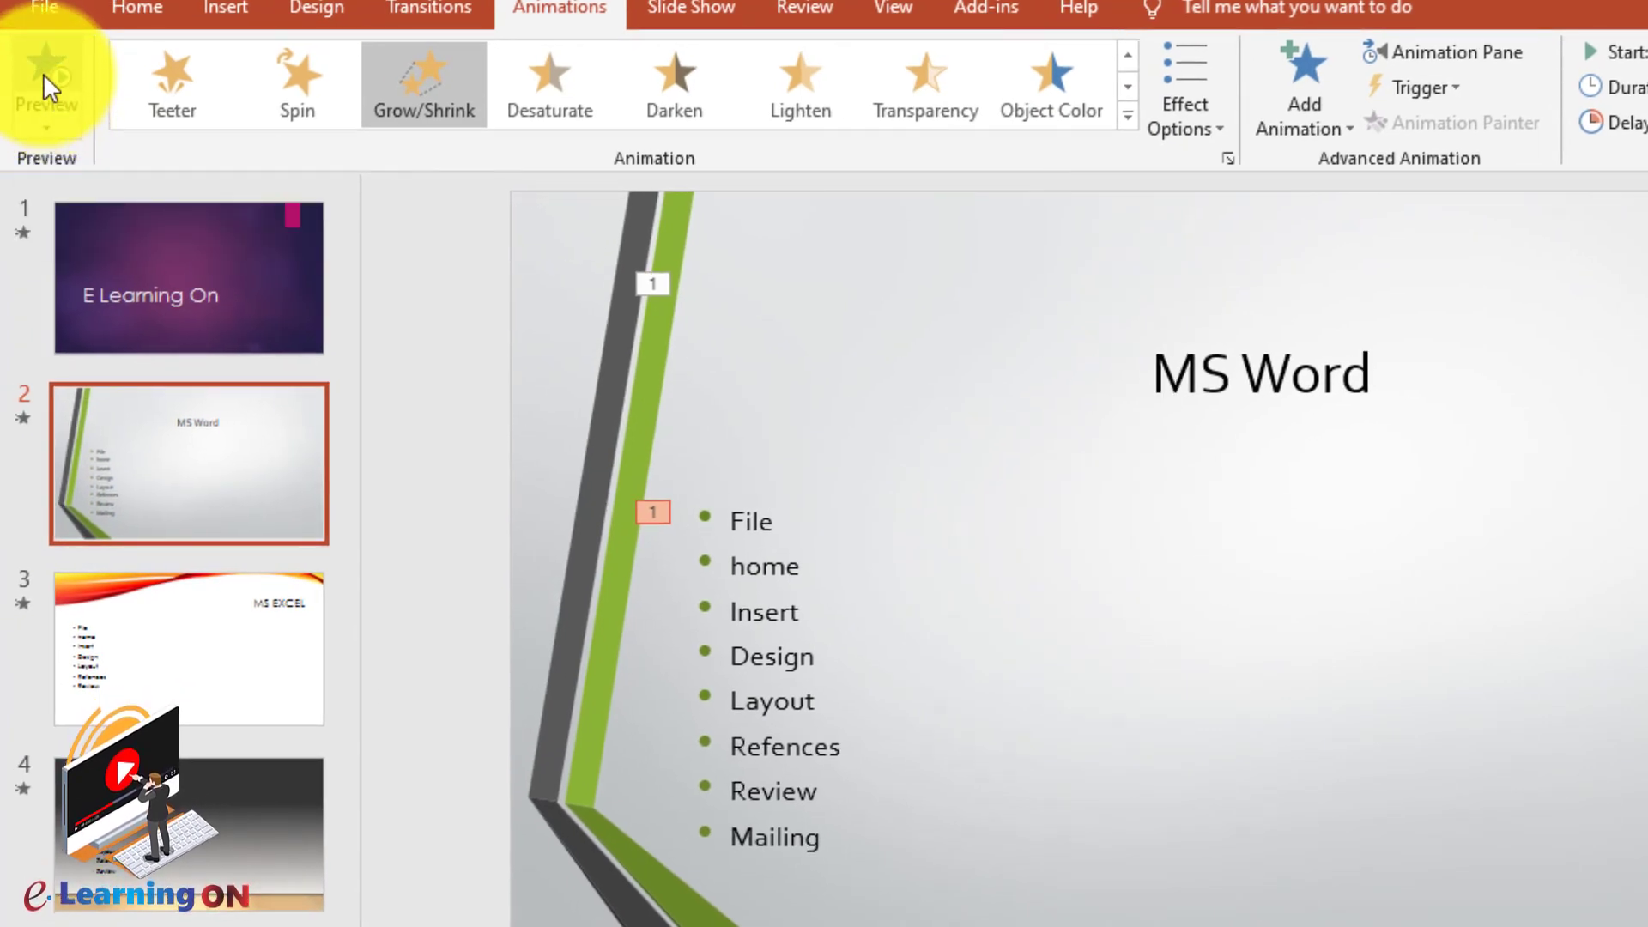